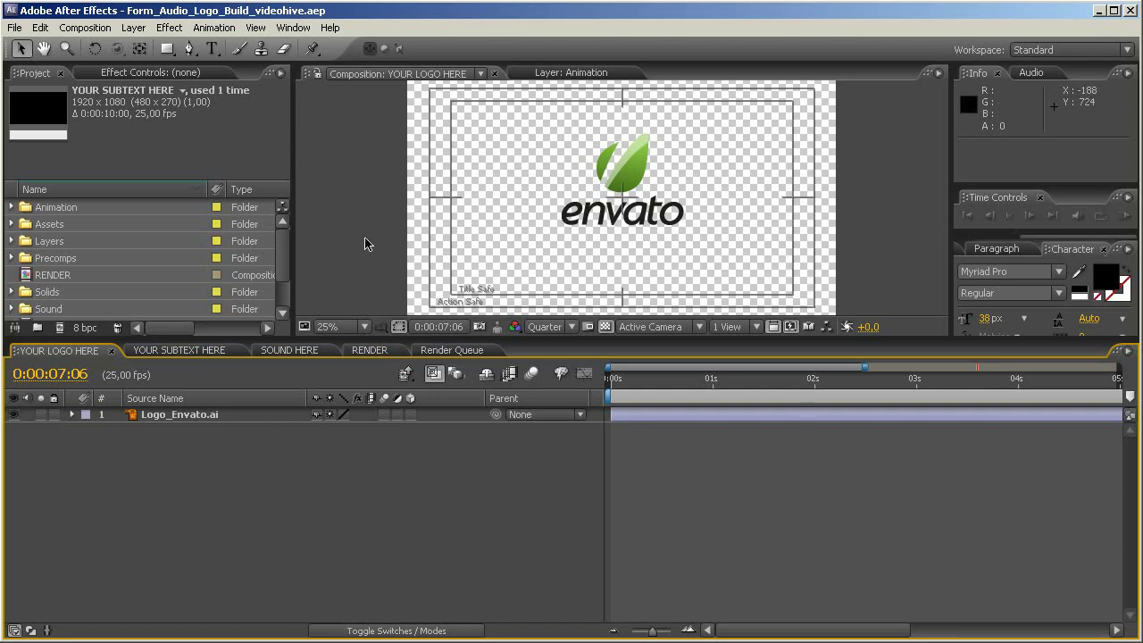
Inspect the YOUR SUBTEXT HERE and SOUND HERE comps, then view RENDER at 0:00:03:01
left_click_drag(284, 240, 284, 288)
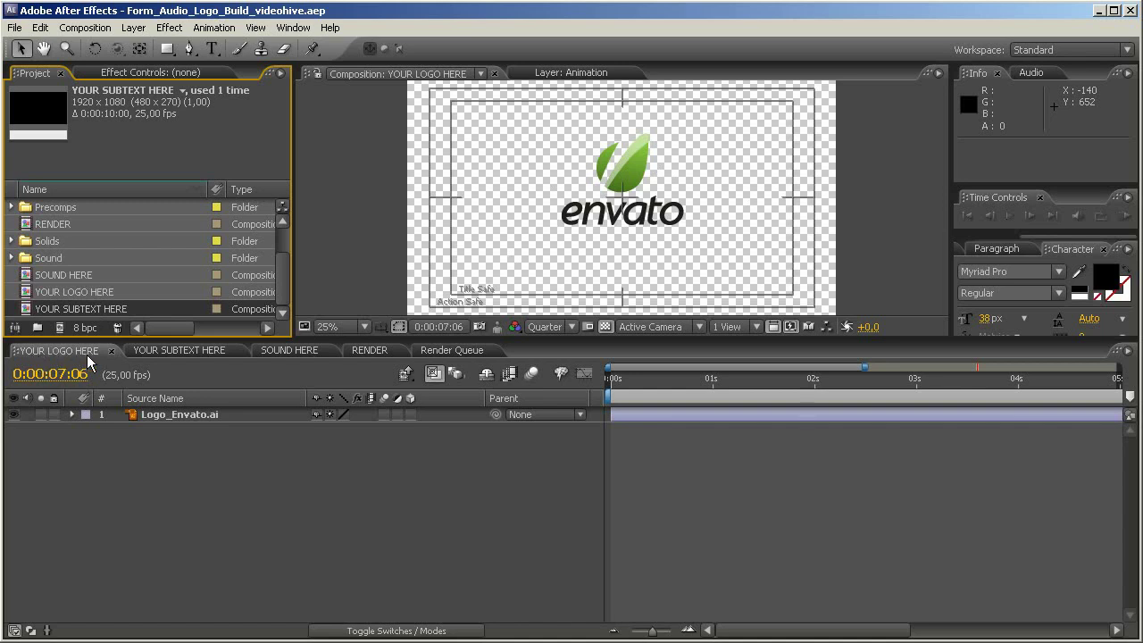
left_click(177, 349)
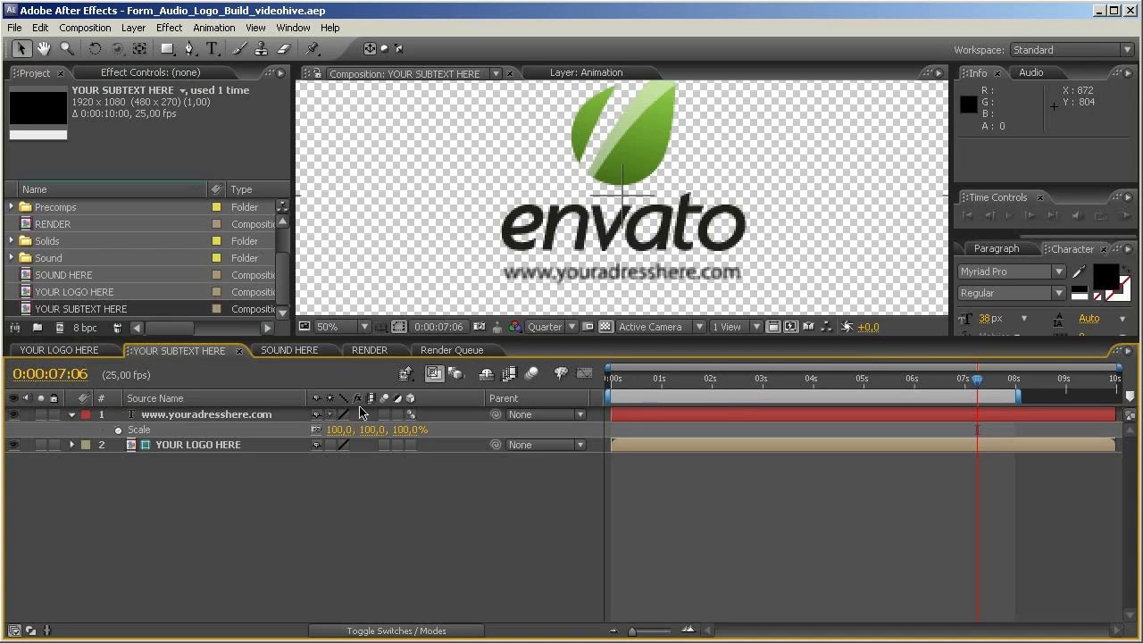
left_click(290, 350)
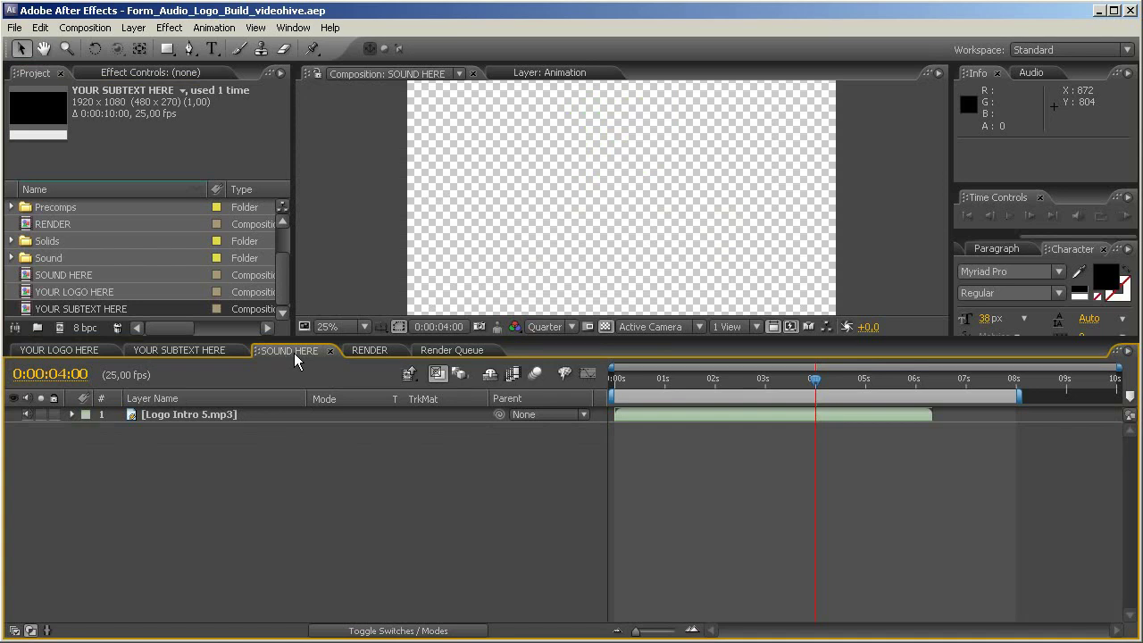
left_click(374, 350)
left_click(763, 388)
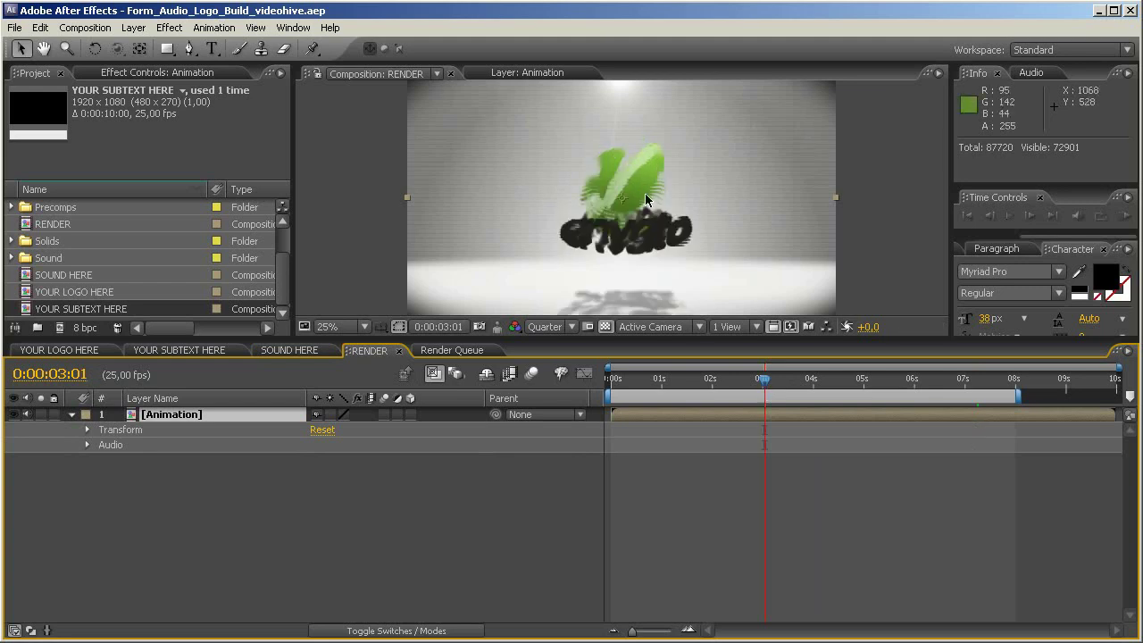
Preview RENDER at 0:00:02:21 and 0:00:01:24, check SOUND HERE, then return to RENDER
left_click(755, 381)
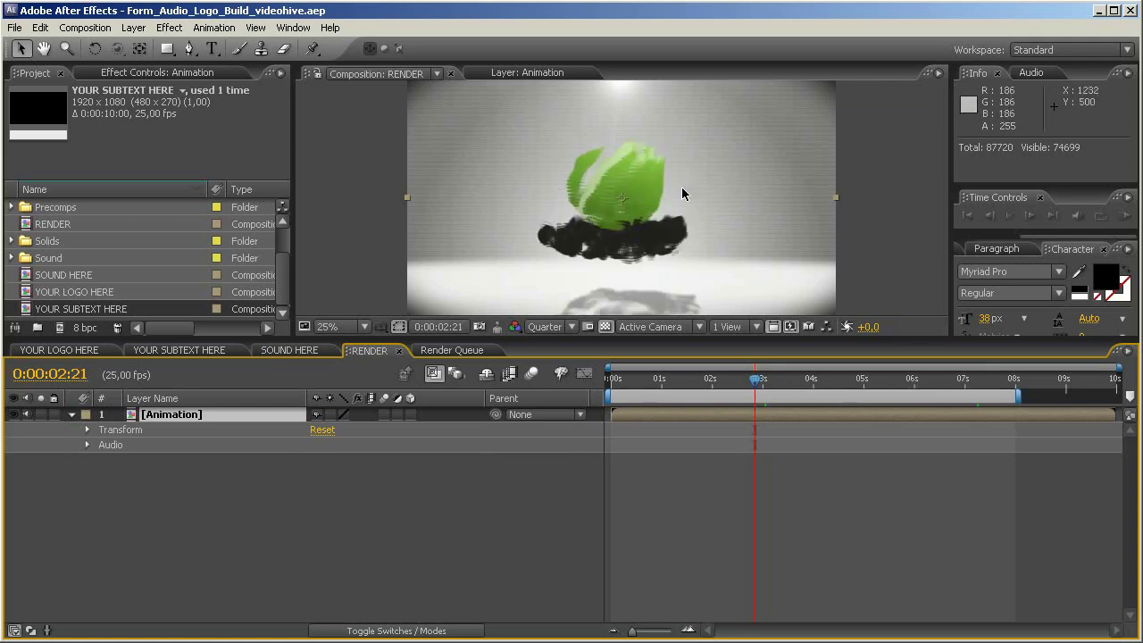
left_click(712, 382)
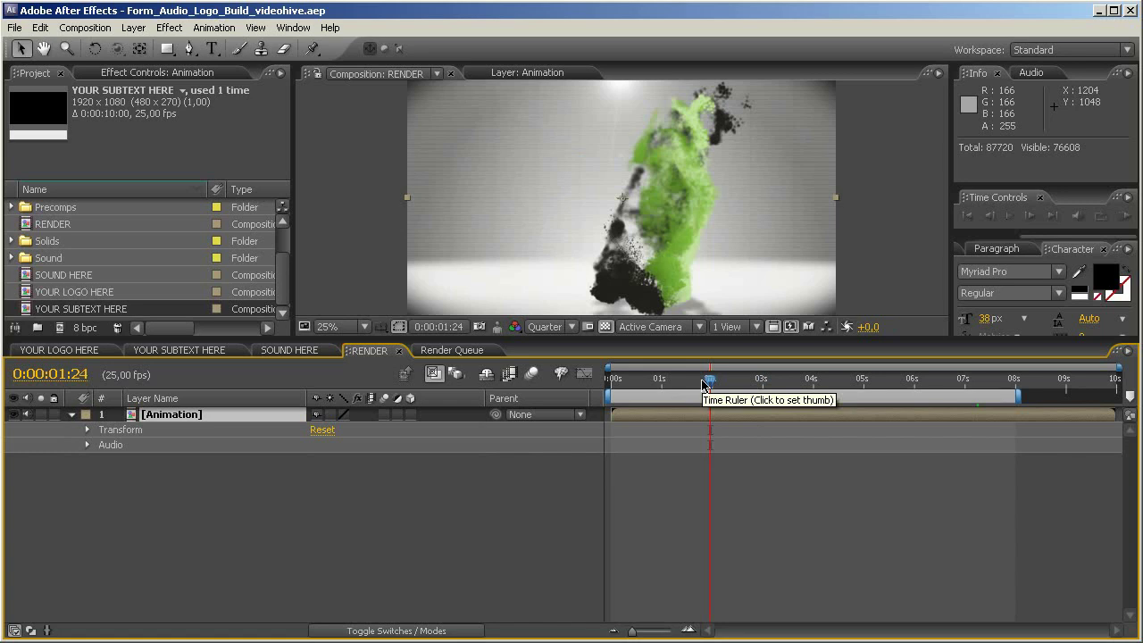
left_click(289, 350)
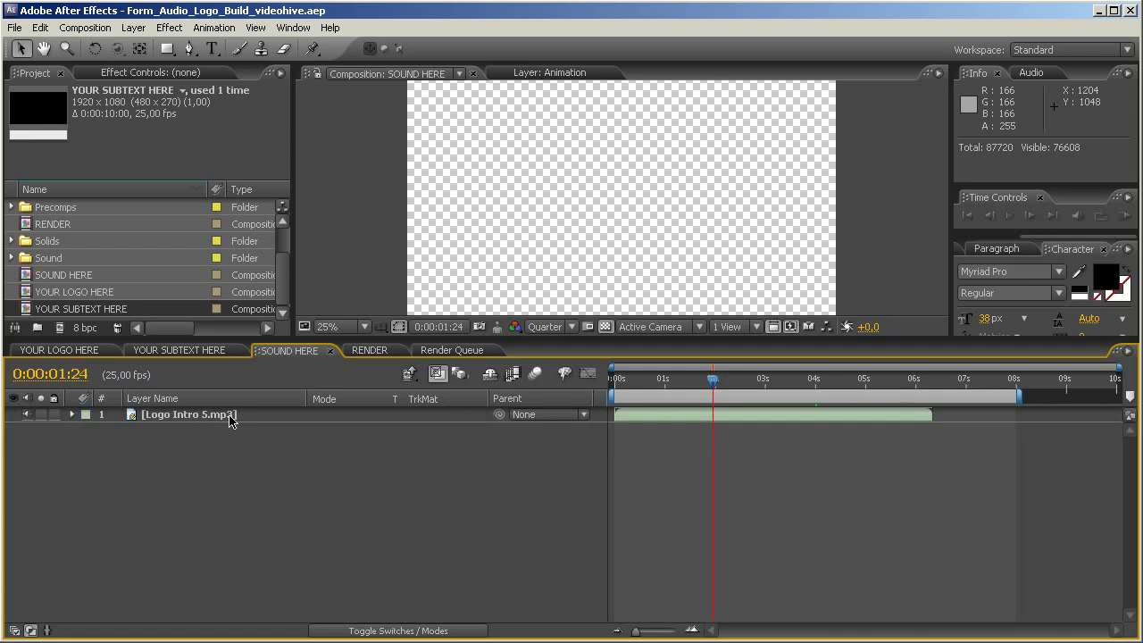
left_click(366, 352)
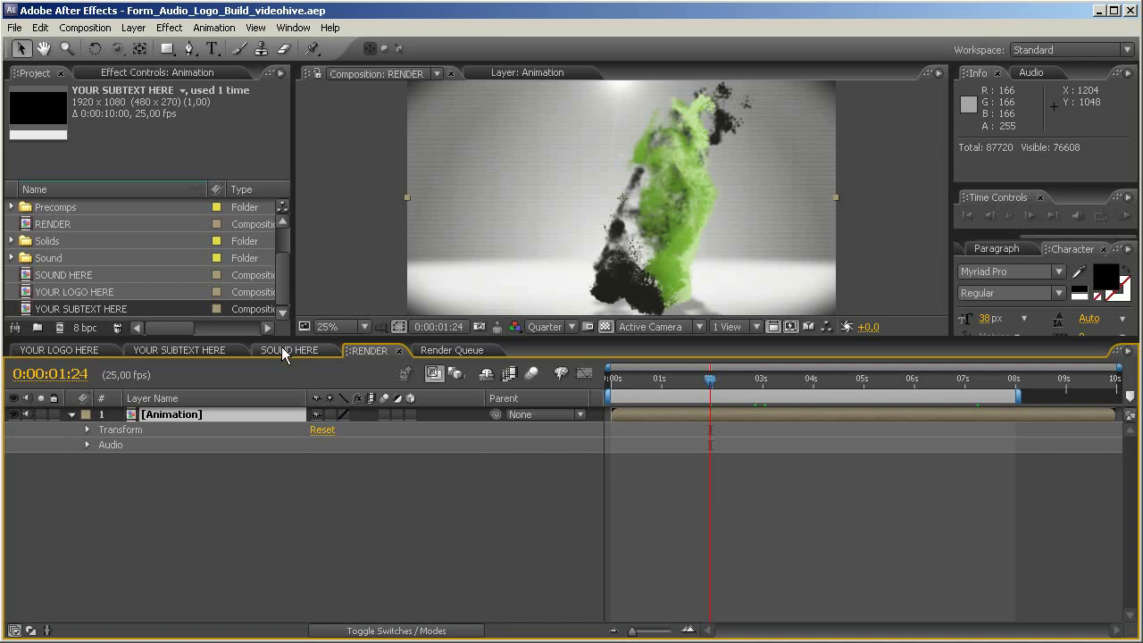
With YOUR LOGO HERE open, import graphicINmotion_blackyellow_02.png from the Logos folder
left_click(98, 356)
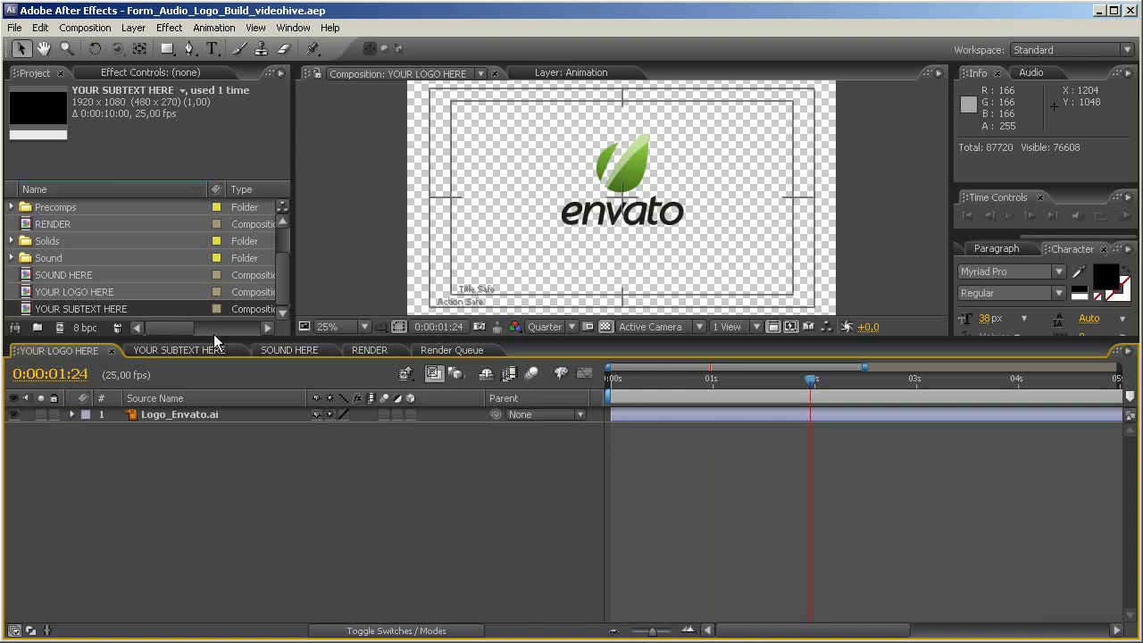
left_click(16, 28)
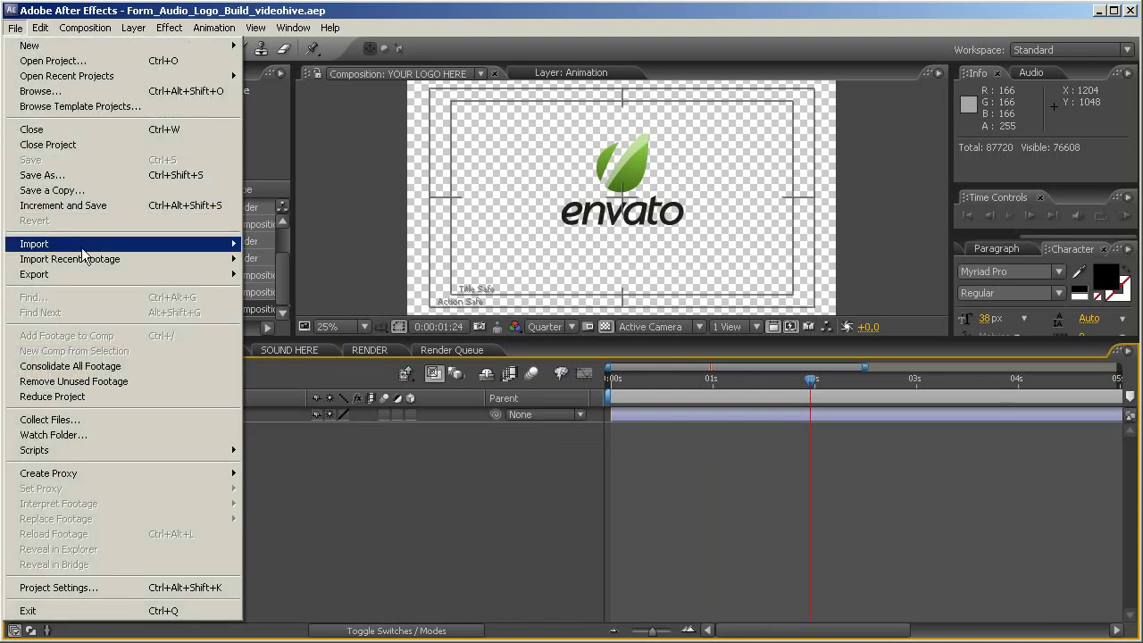
mouse_move(89, 248)
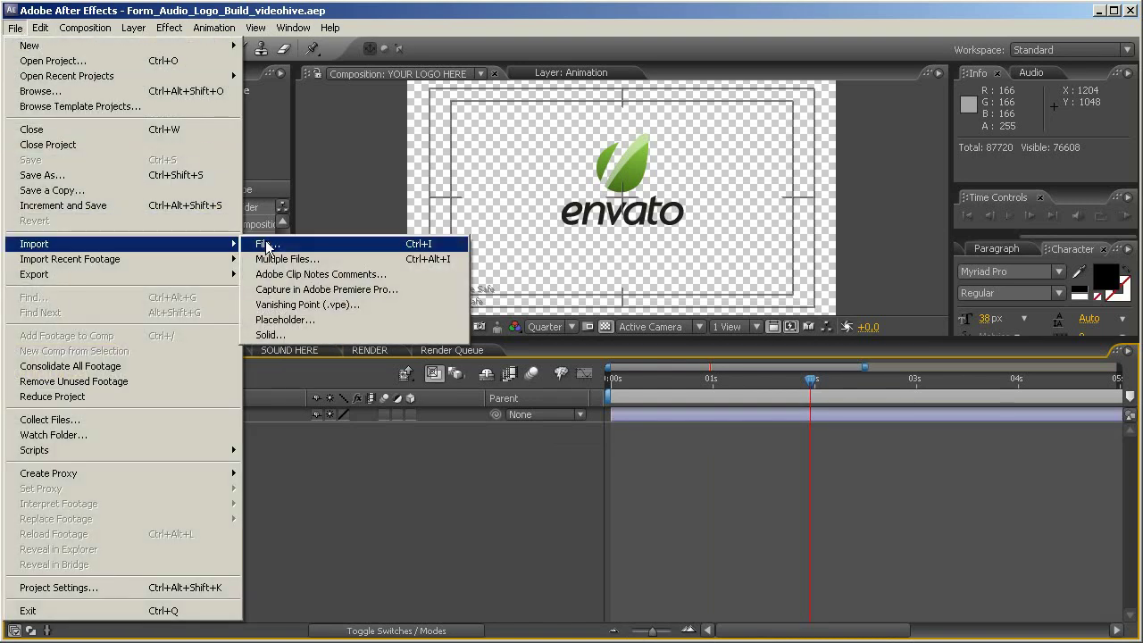
left_click(267, 244)
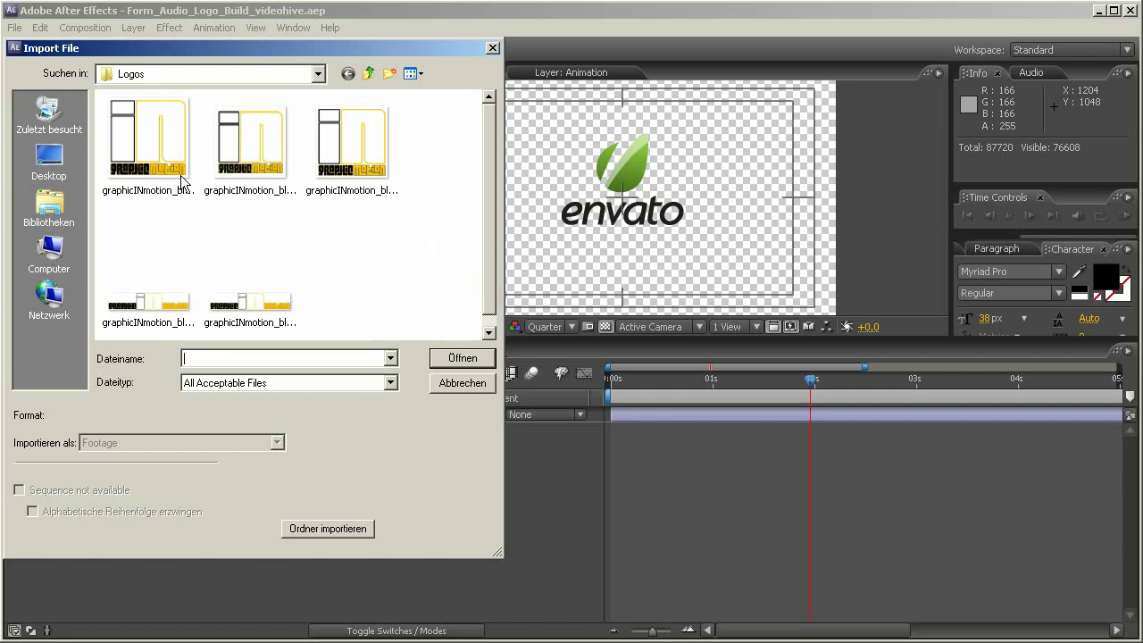
left_click(158, 161)
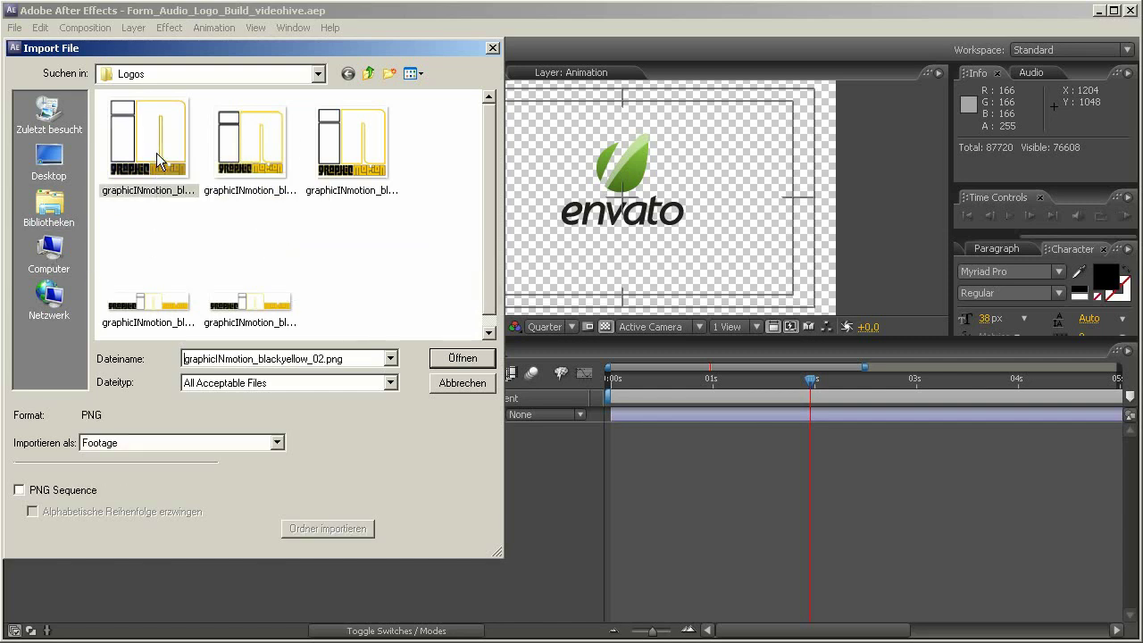
left_click(474, 361)
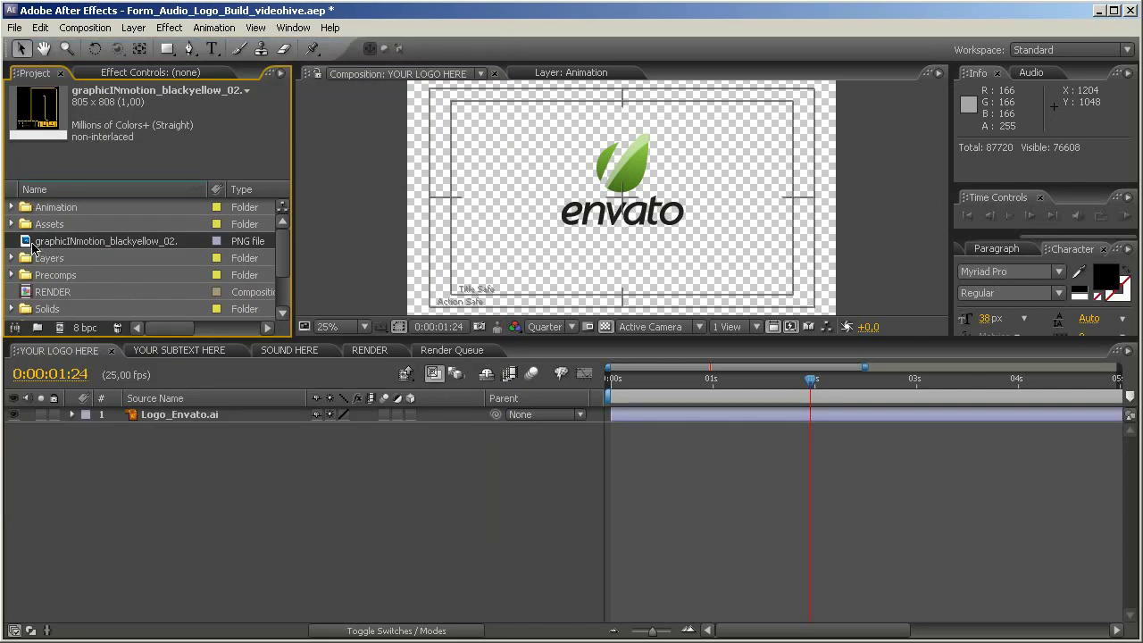
Add the graphicINmotion PNG to YOUR LOGO HERE, hide Logo_Envato.ai, and scale the logo to 60%
left_click_drag(36, 245, 139, 420)
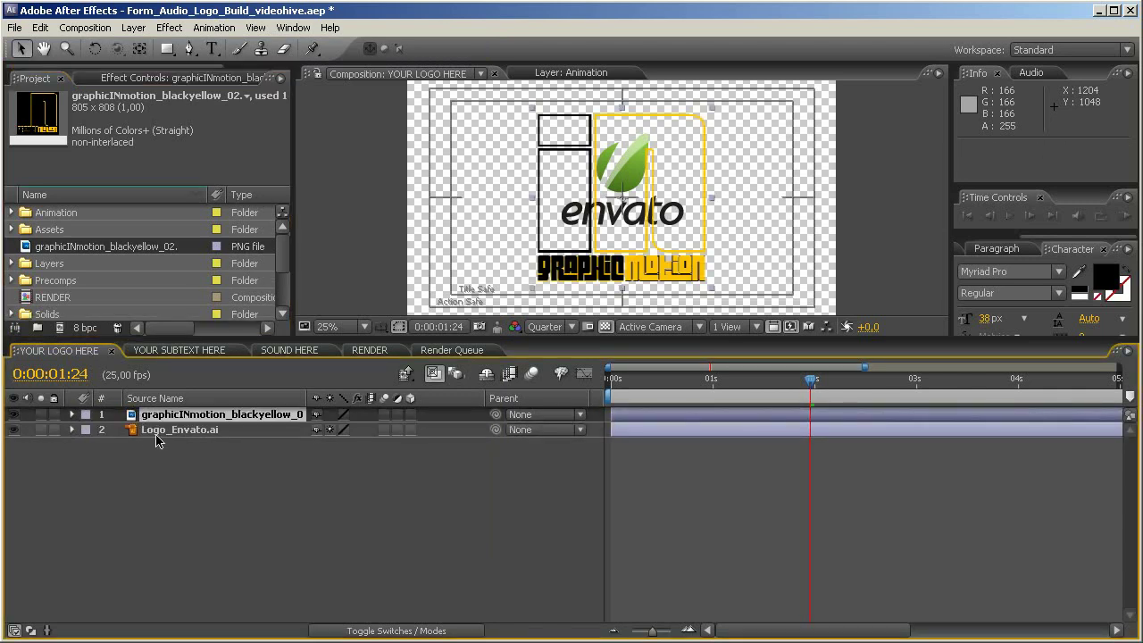
left_click(14, 430)
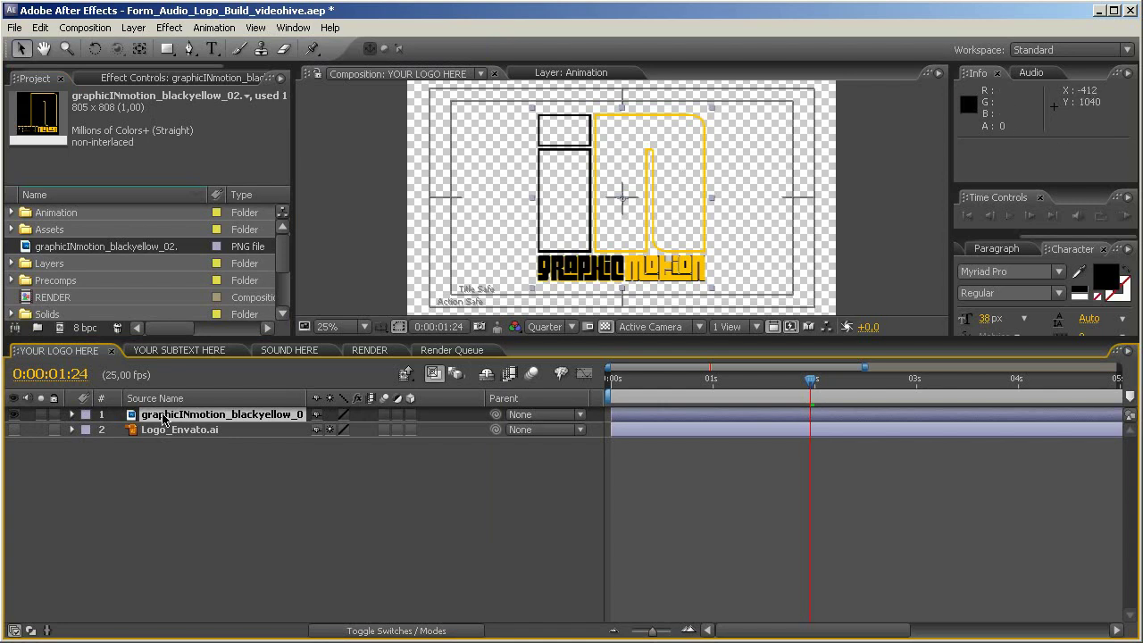
key("s")
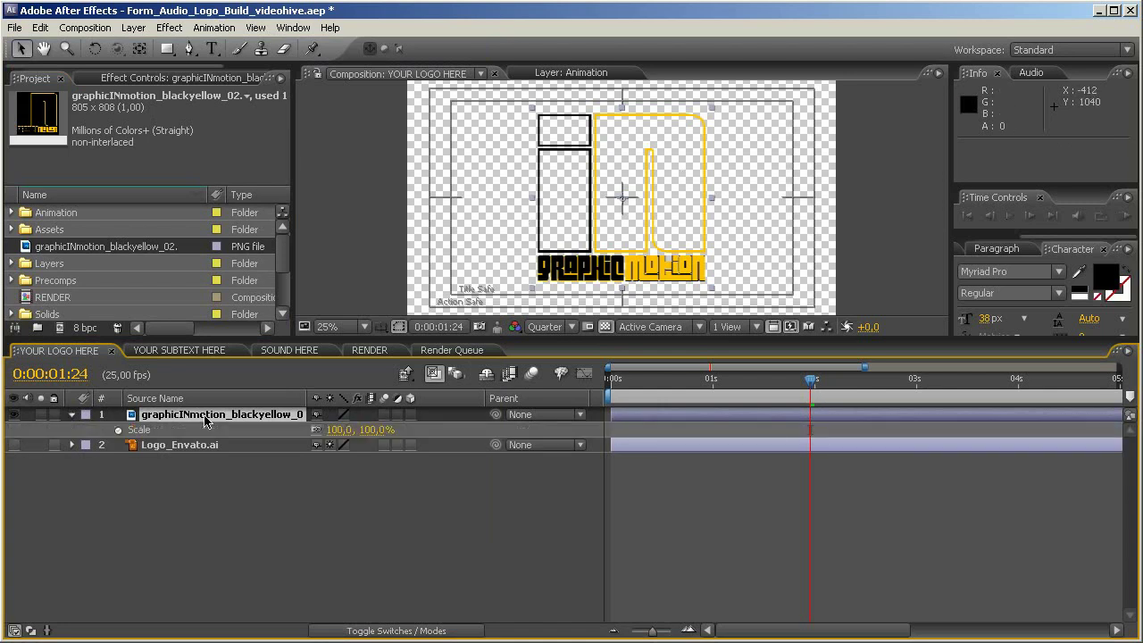
left_click(339, 429)
type("60")
key("Return")
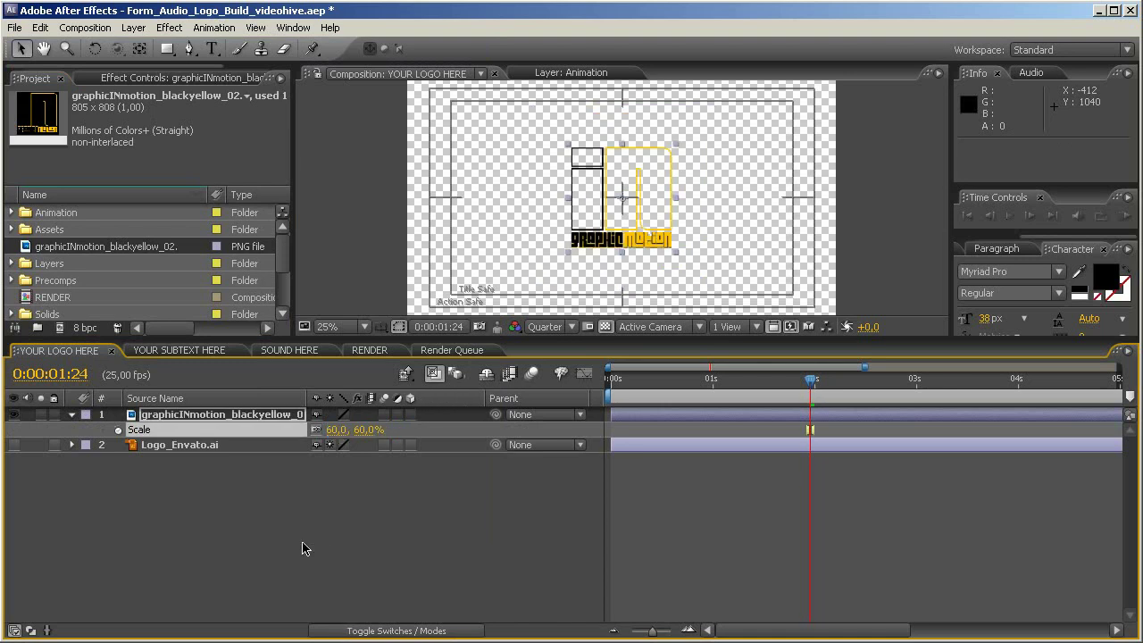
left_click(265, 541)
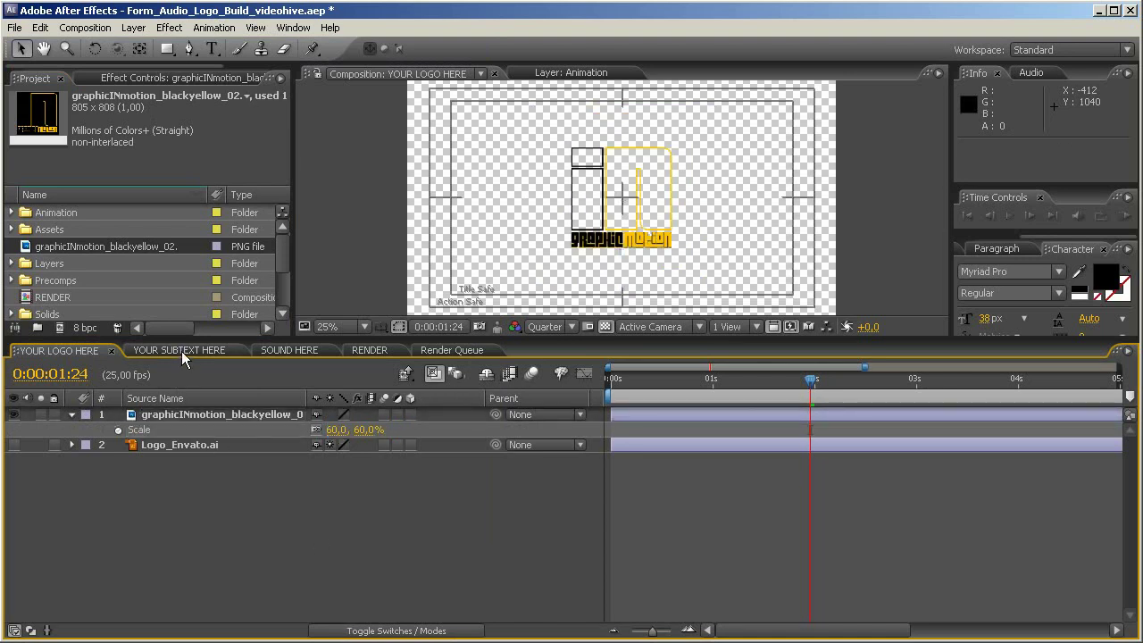
left_click(181, 349)
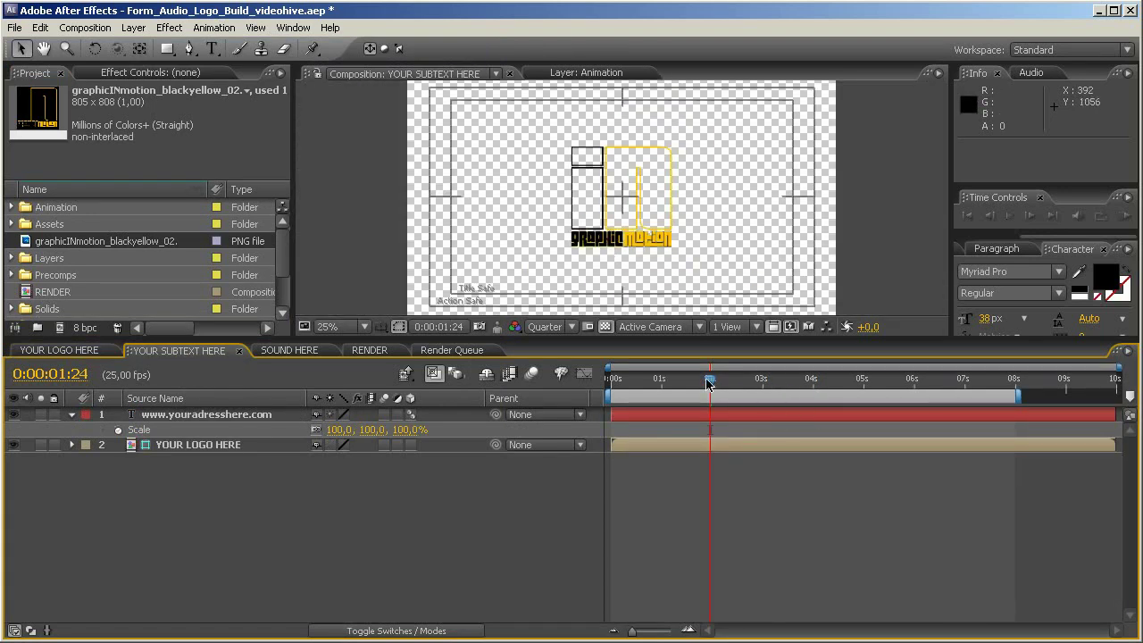
left_click_drag(712, 382, 928, 382)
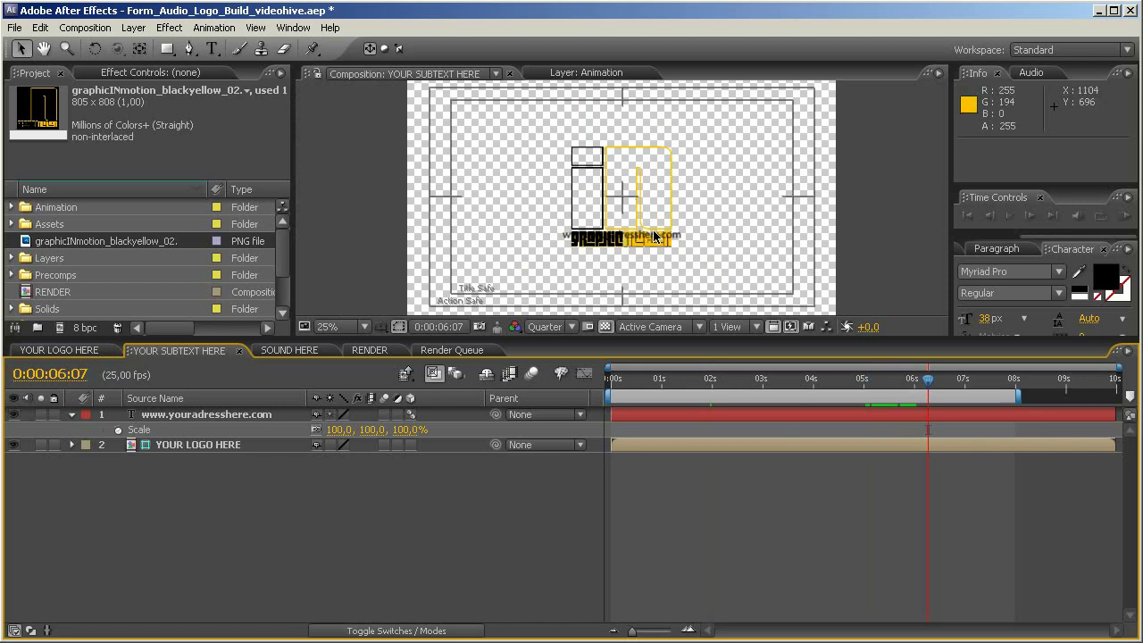
left_click(74, 353)
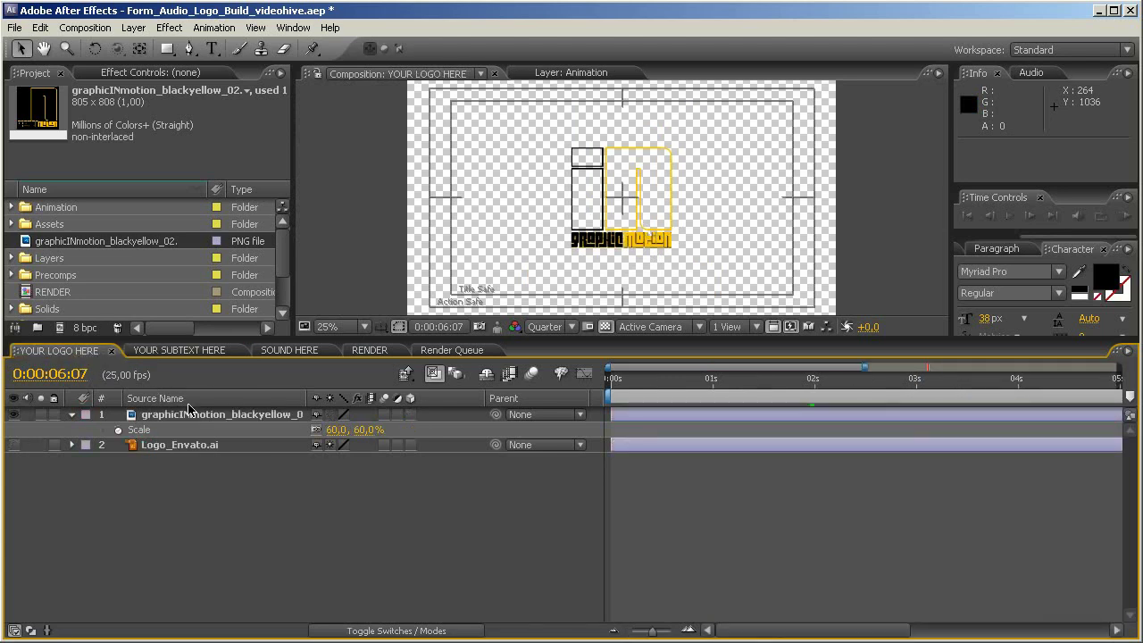
Nudge the graphicINmotion logo's Position up to 960, 500 and check it in YOUR SUBTEXT HERE
left_click(191, 420)
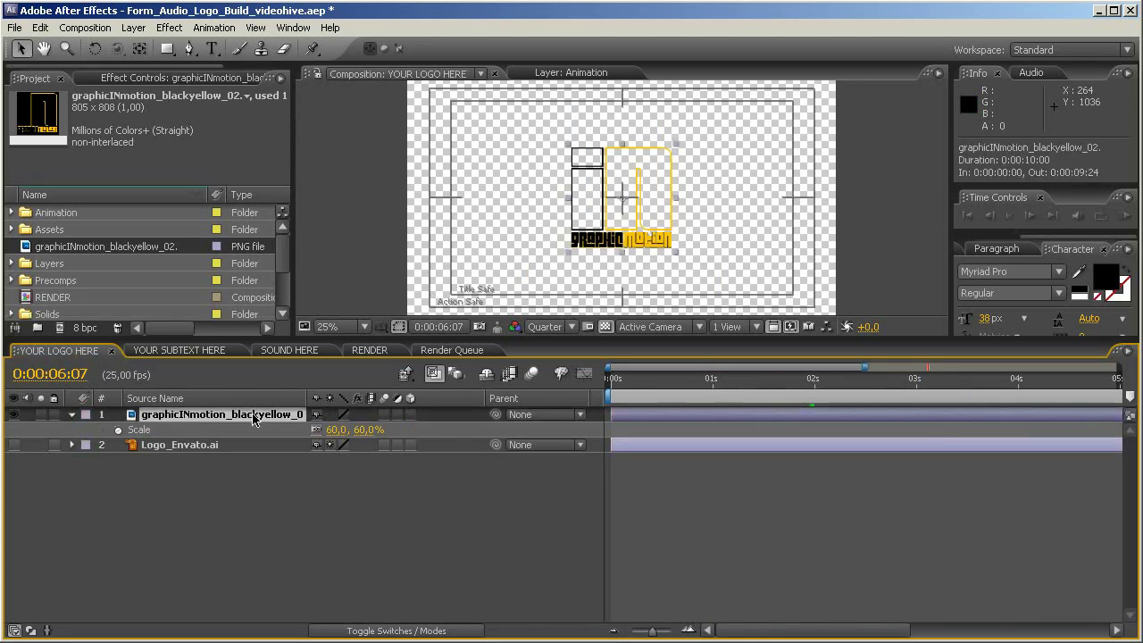
key("p")
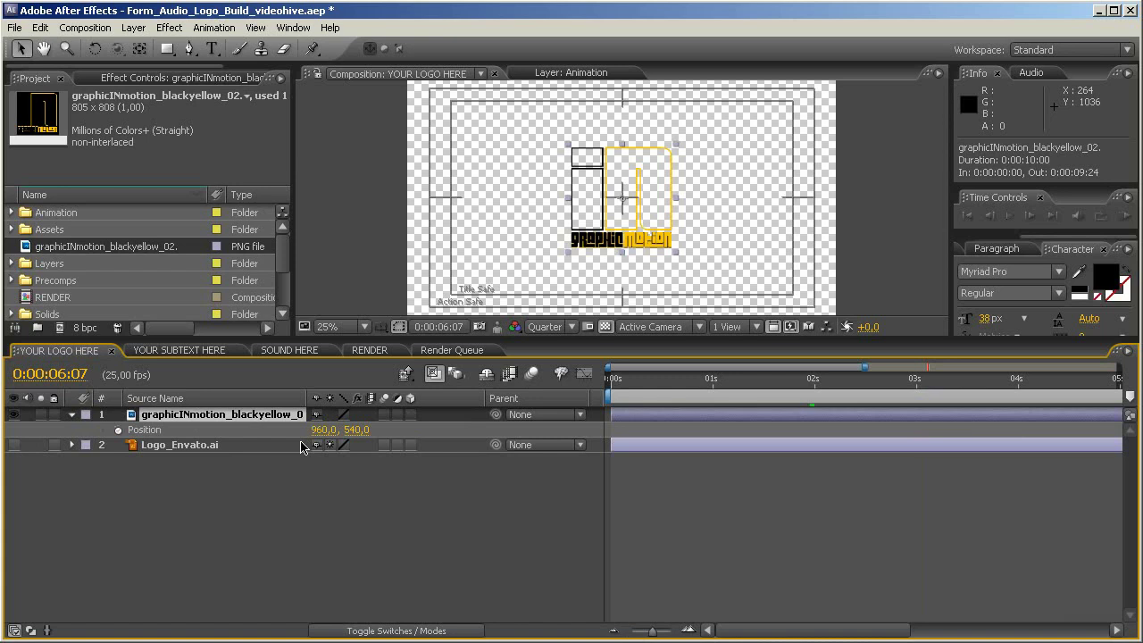
left_click(282, 430)
key("shift+Up")
key("shift+Up")
key("shift+Up")
key("shift+Up")
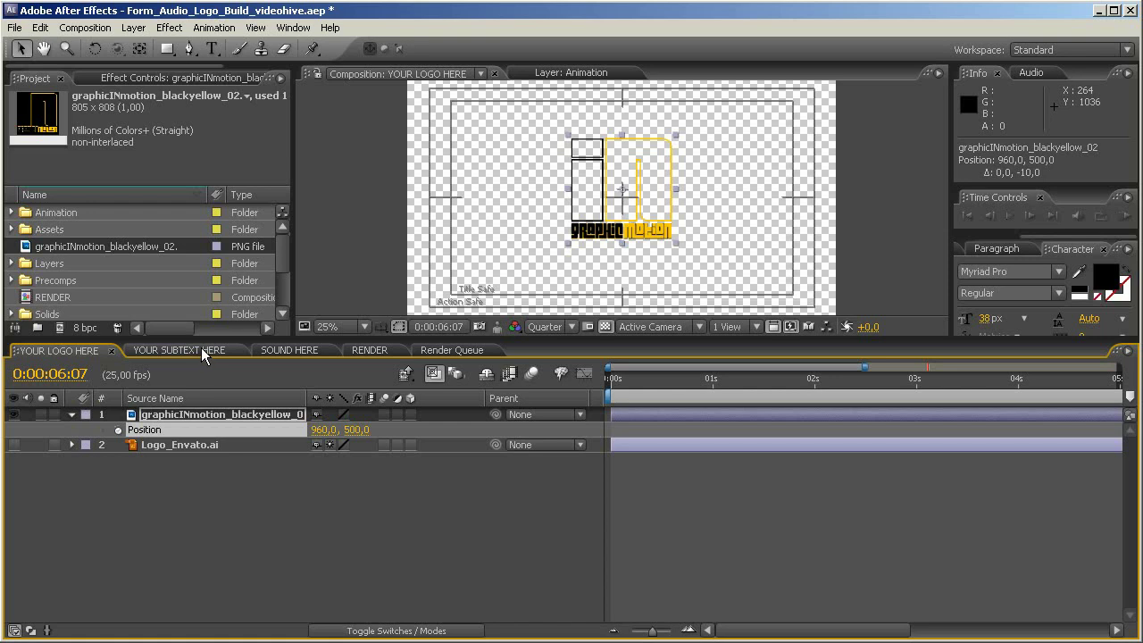
left_click(203, 351)
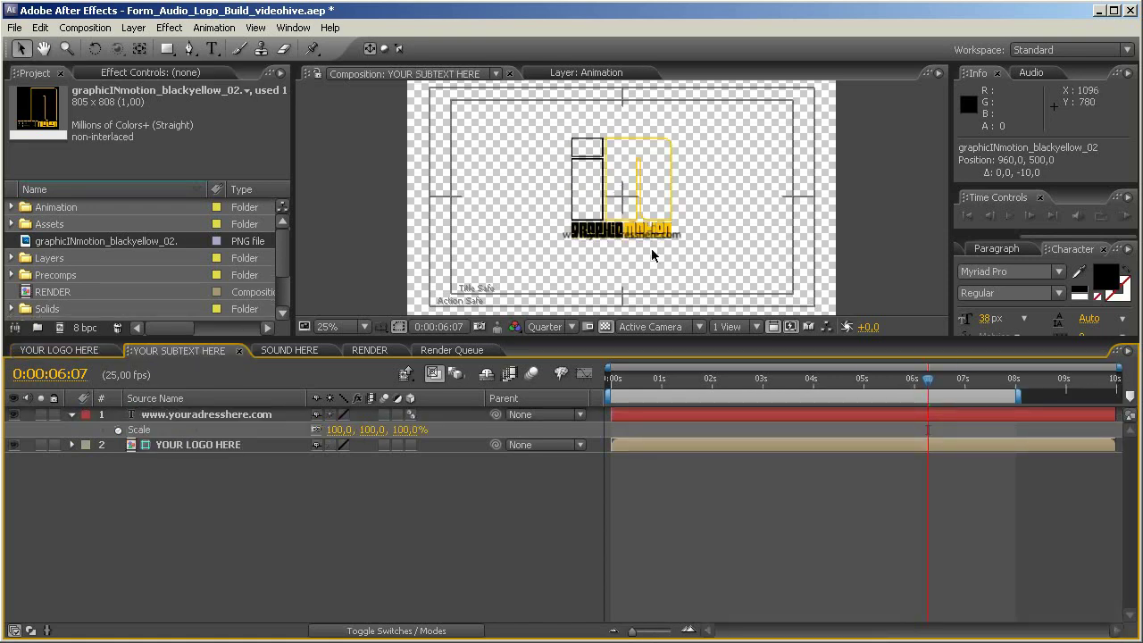
left_click(235, 418)
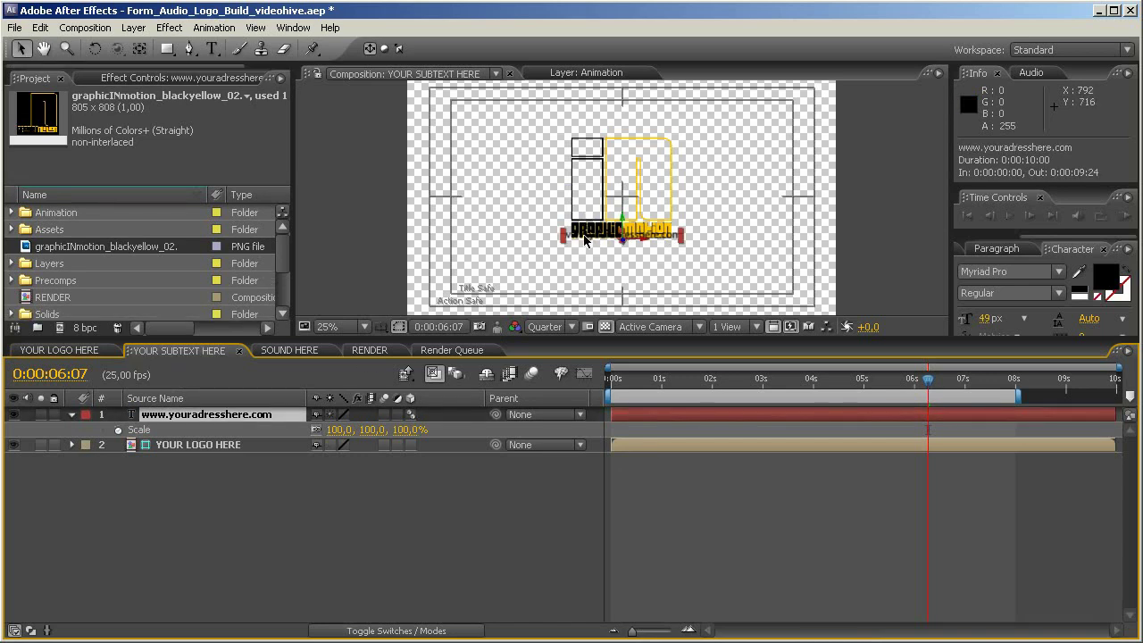
key("shift+Down")
key("shift+Down")
key("shift+Down")
key("shift+Down")
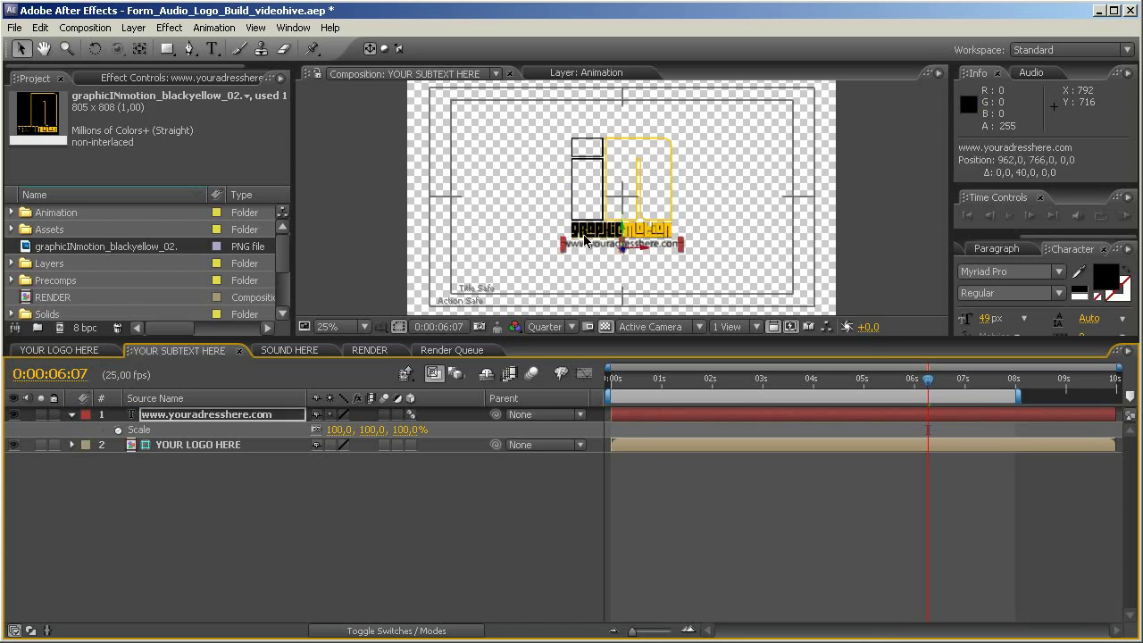
key("shift+Down")
key("shift+Down")
key("shift+Down")
key("shift+Down")
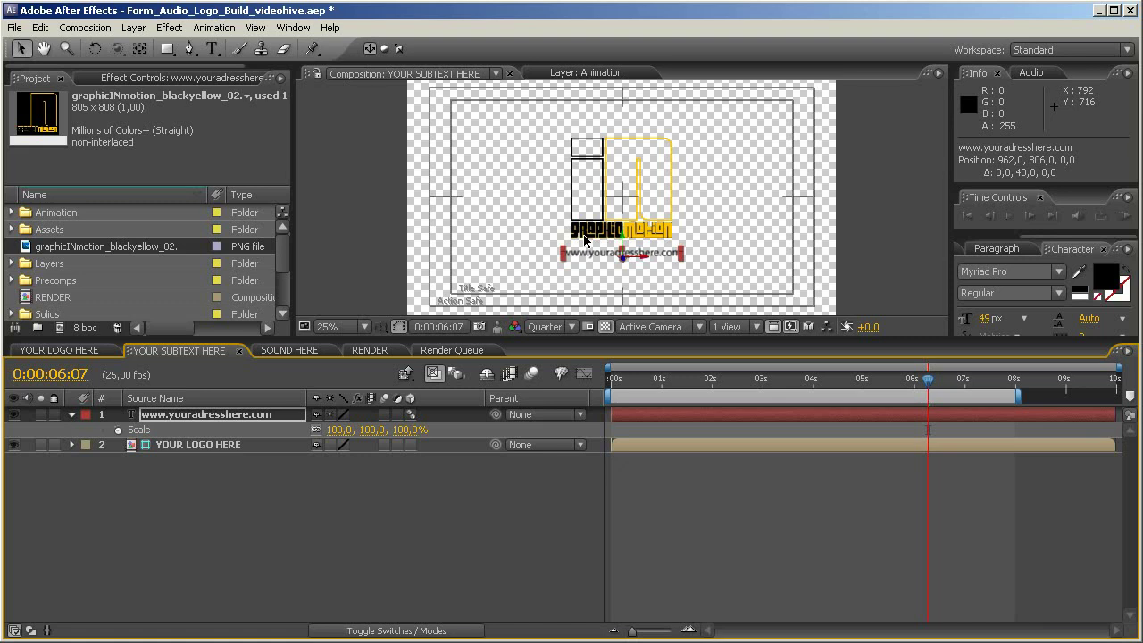
key("shift+Up")
key("shift+Up")
key("shift+Up")
key("Up")
key("Up")
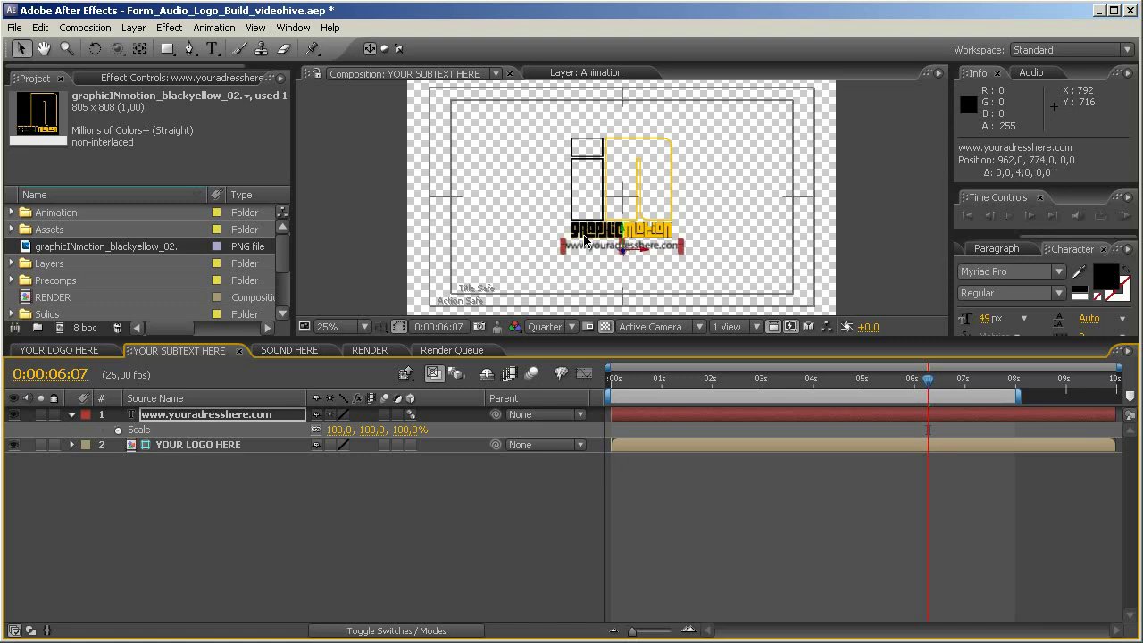
key("Down")
key("Down")
key("Down")
key("Down")
key("period")
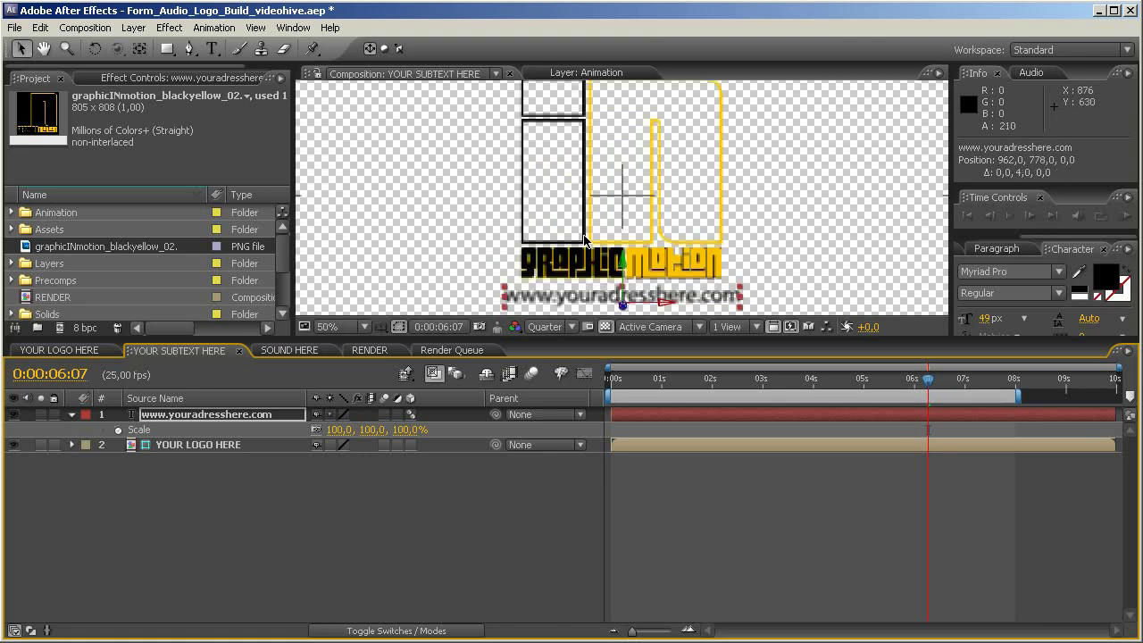
Set the composition preview resolution to Half
left_click(546, 325)
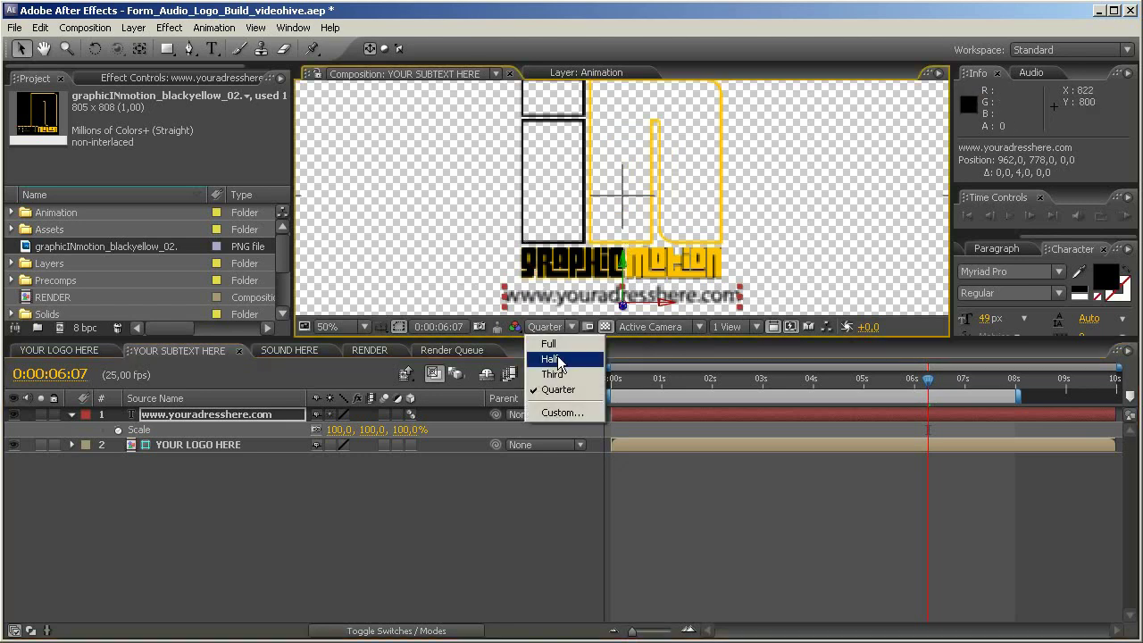
left_click(553, 359)
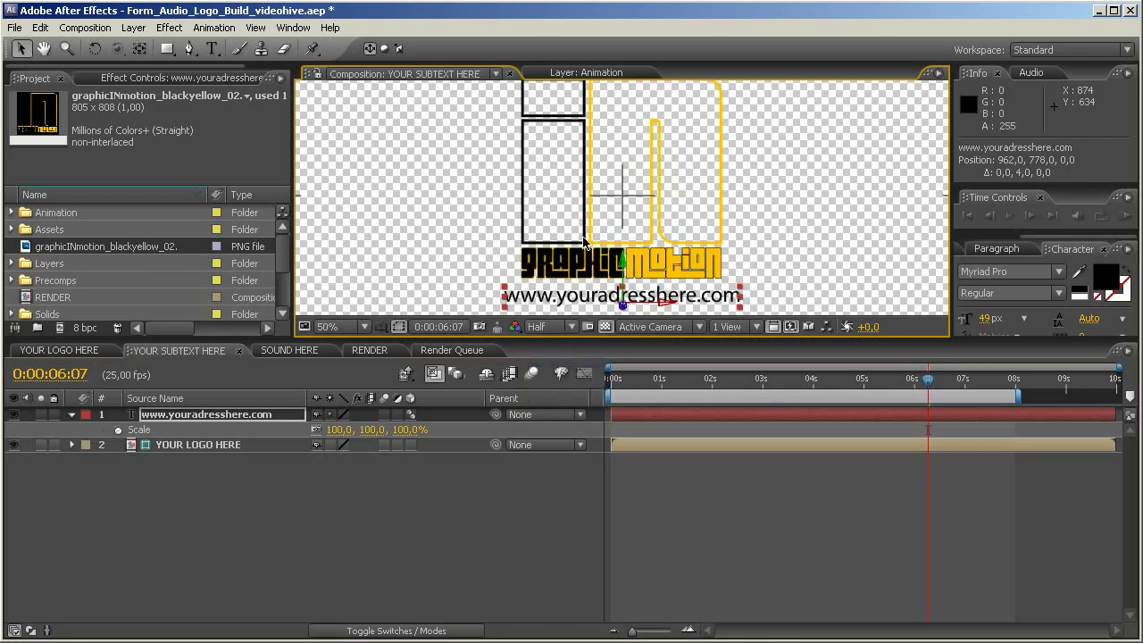
left_click(386, 490)
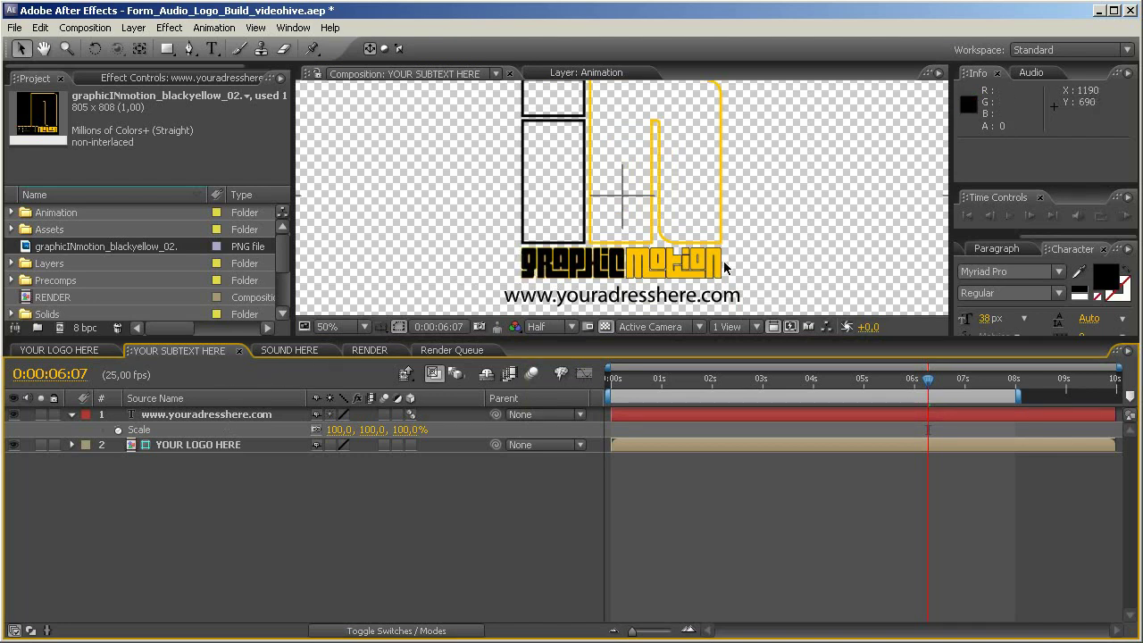
left_click(198, 417)
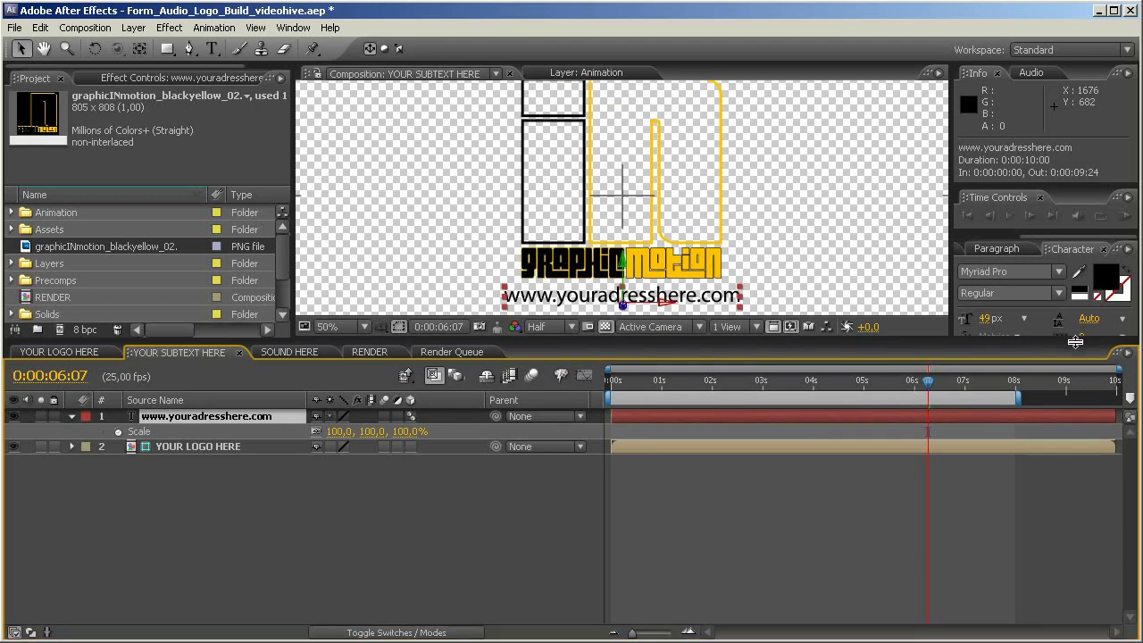
left_click_drag(1075, 340, 1076, 394)
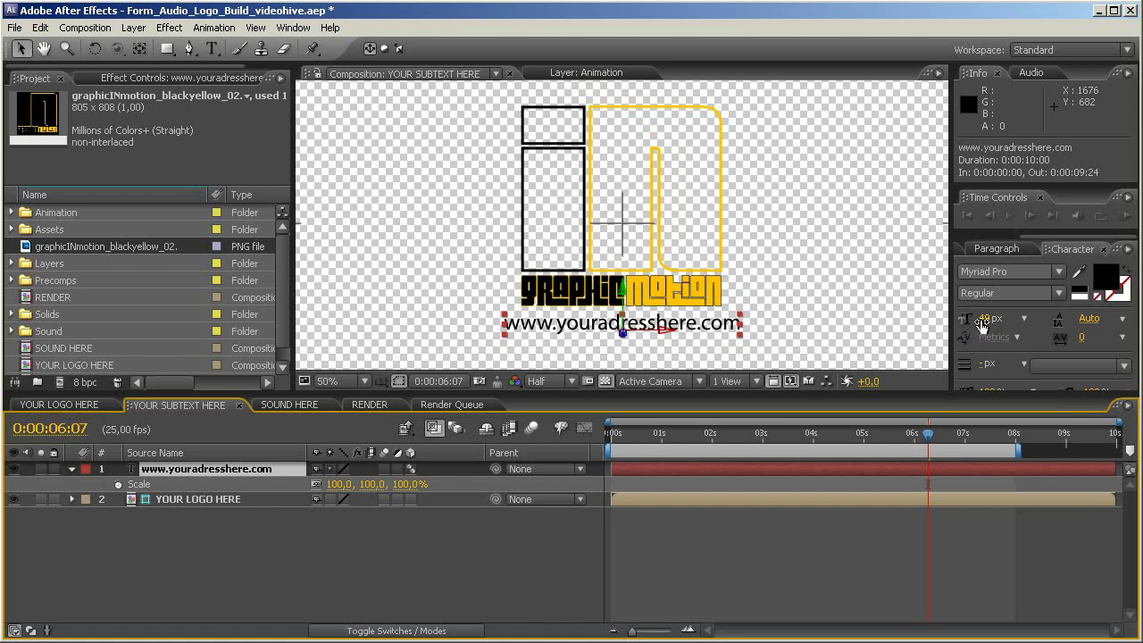
left_click_drag(983, 323, 978, 319)
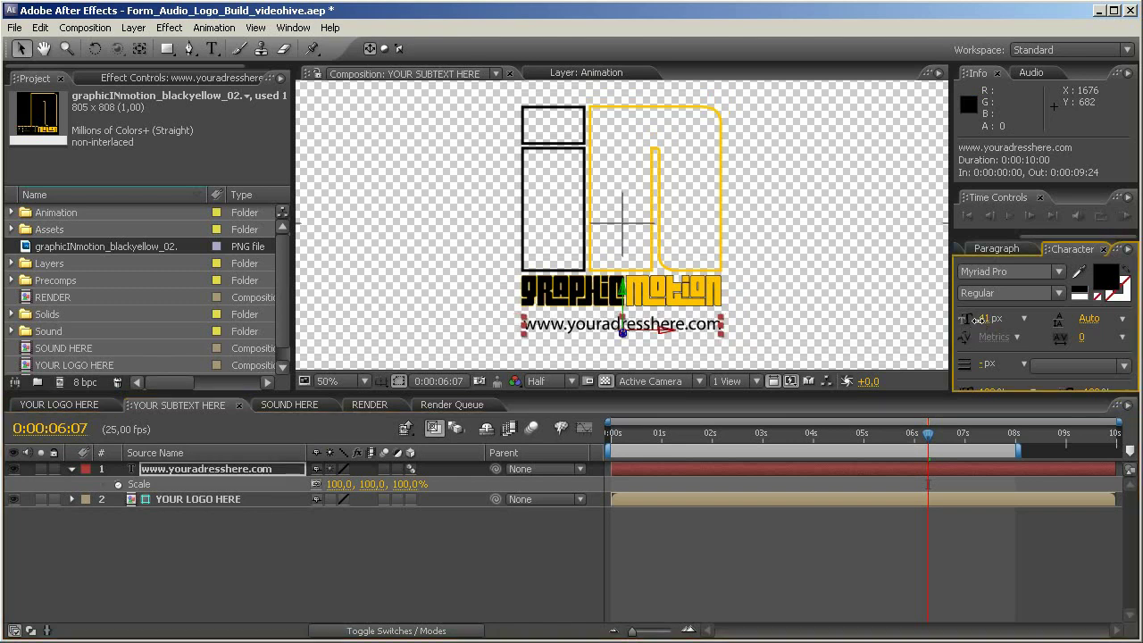
left_click(496, 564)
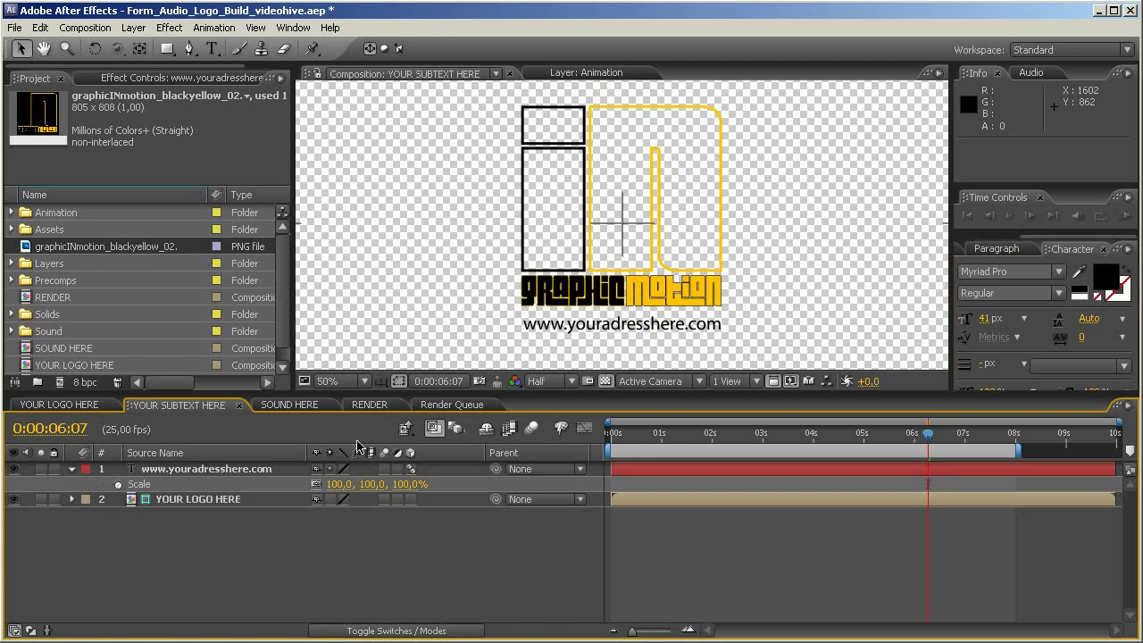
Check SOUND HERE, then preview RENDER at 0:00:00:18, 0:00:01:08 and 0:00:02:04
left_click(289, 405)
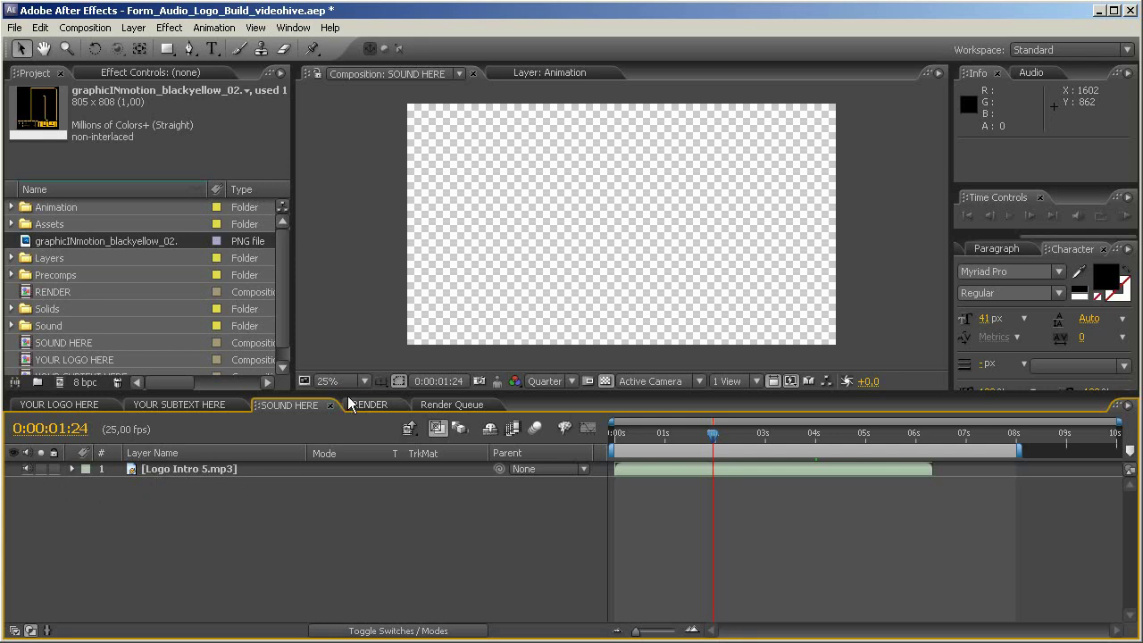
left_click(372, 403)
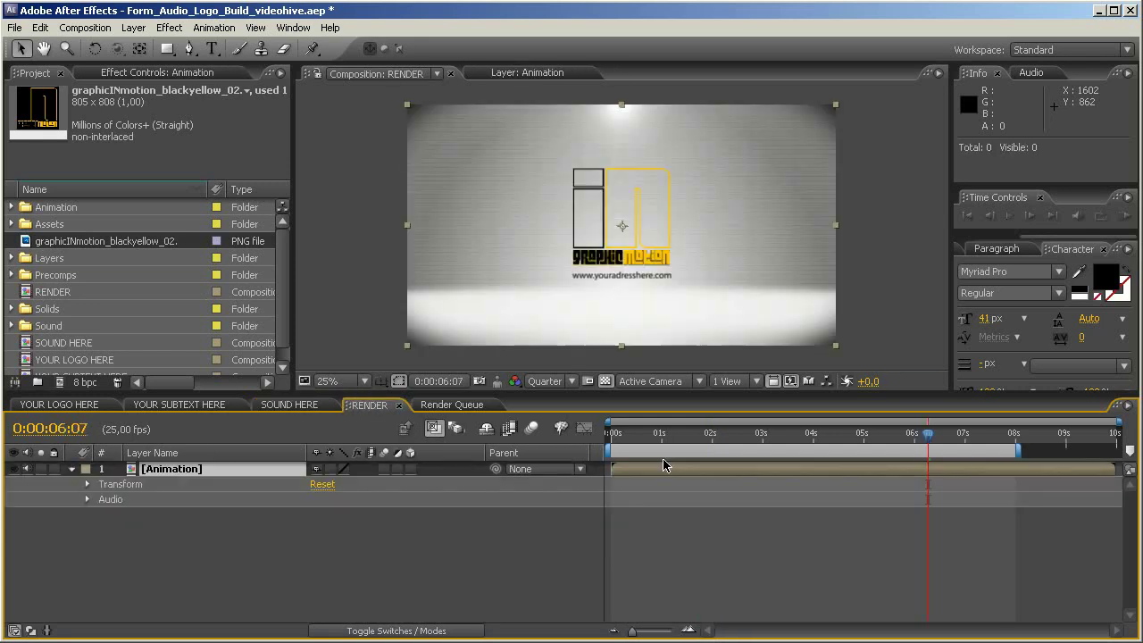
left_click(647, 435)
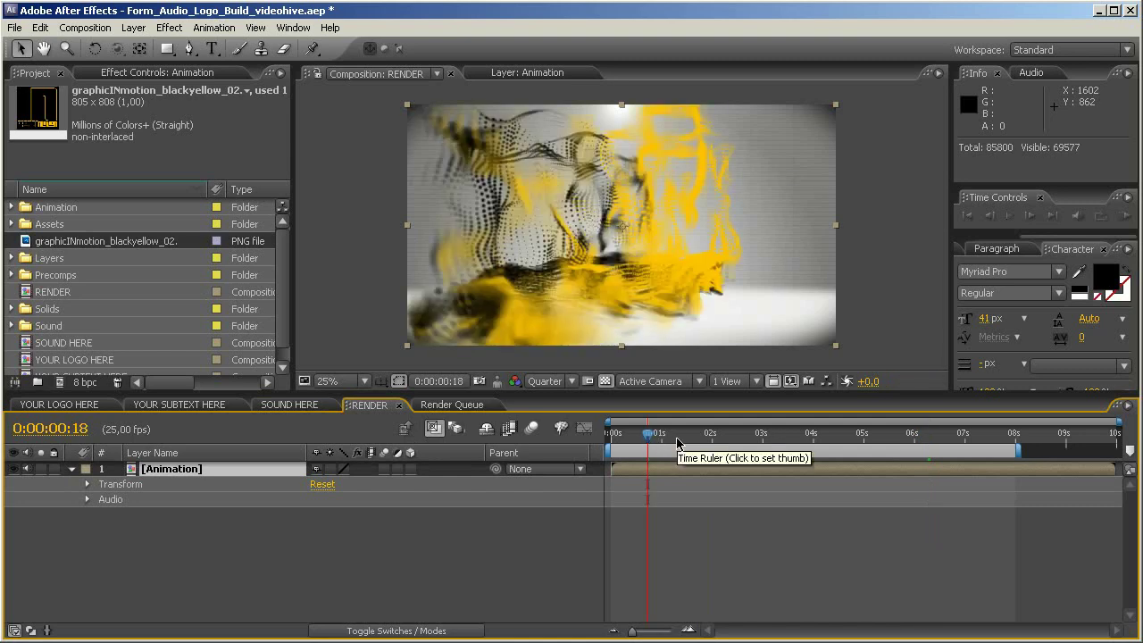
left_click(677, 435)
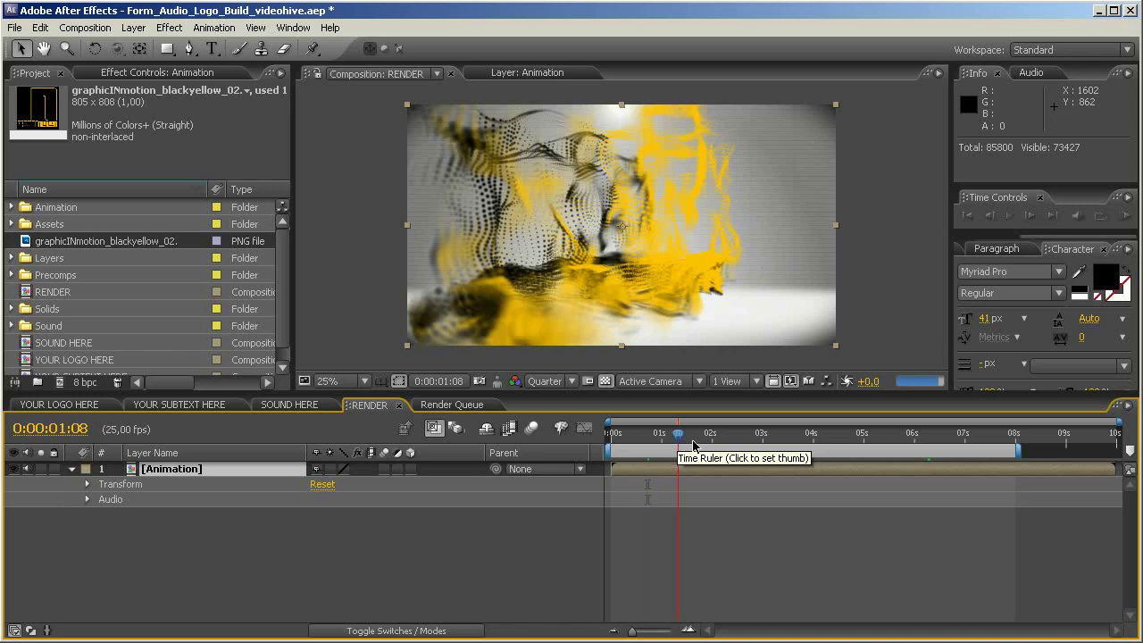
left_click(721, 435)
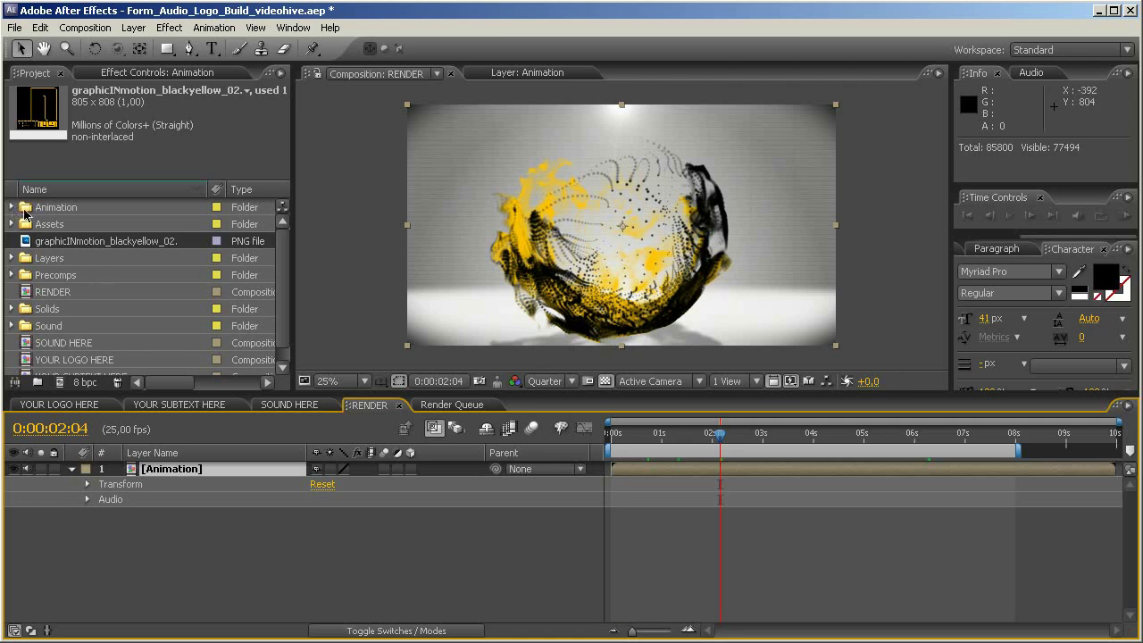
Open the Animation precomp from the Animation folder and enlarge the timeline to show all nine layers
left_click(61, 208)
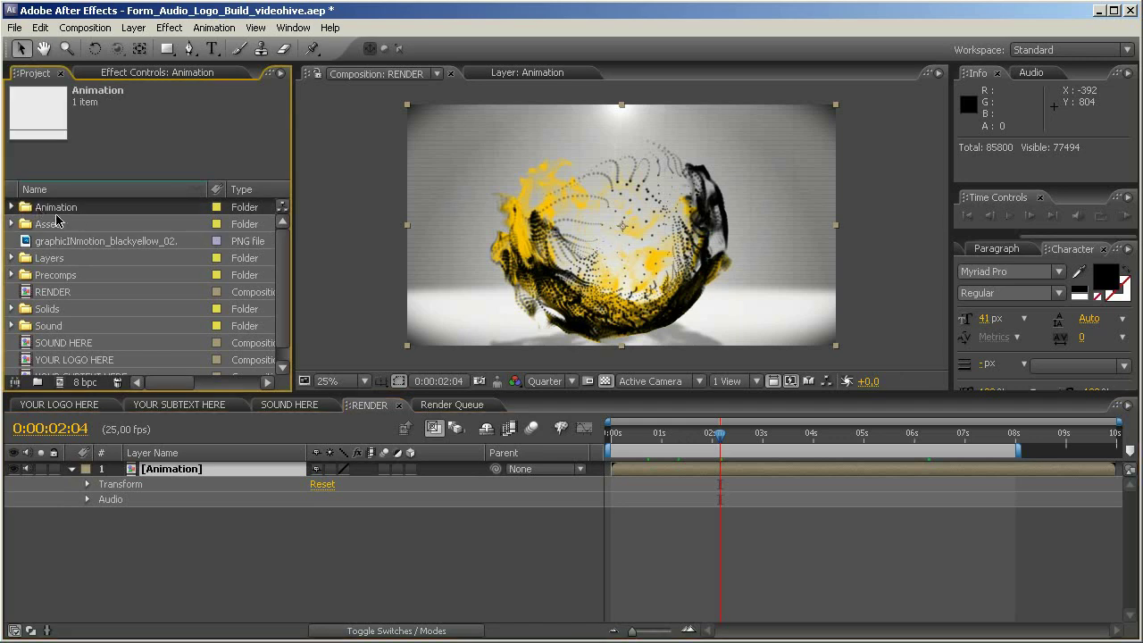
left_click(11, 208)
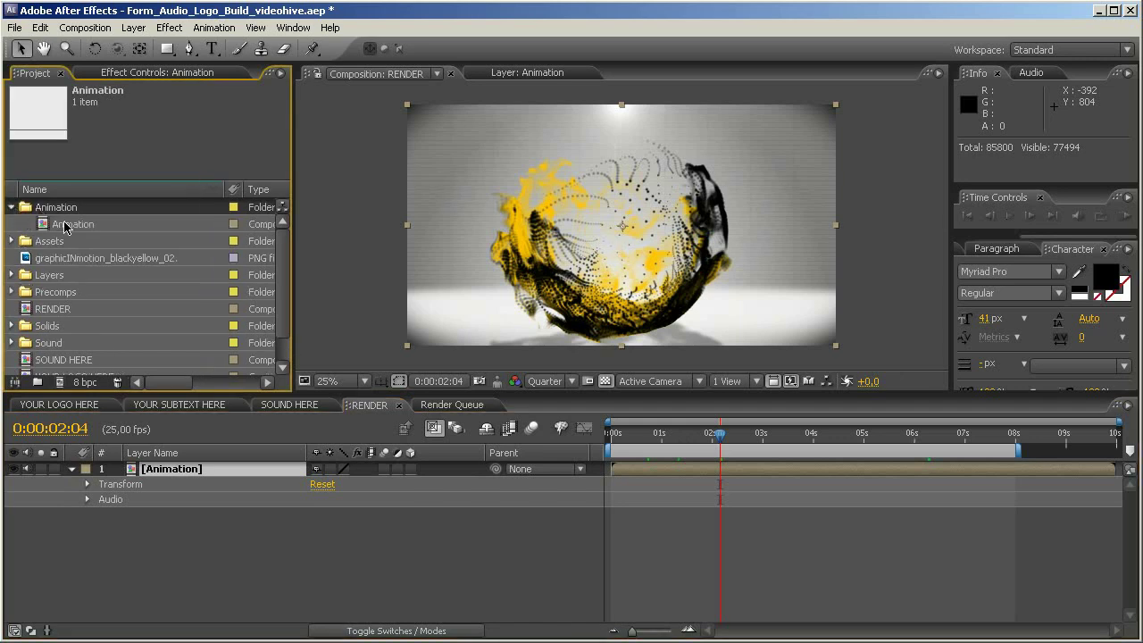
double_click(64, 225)
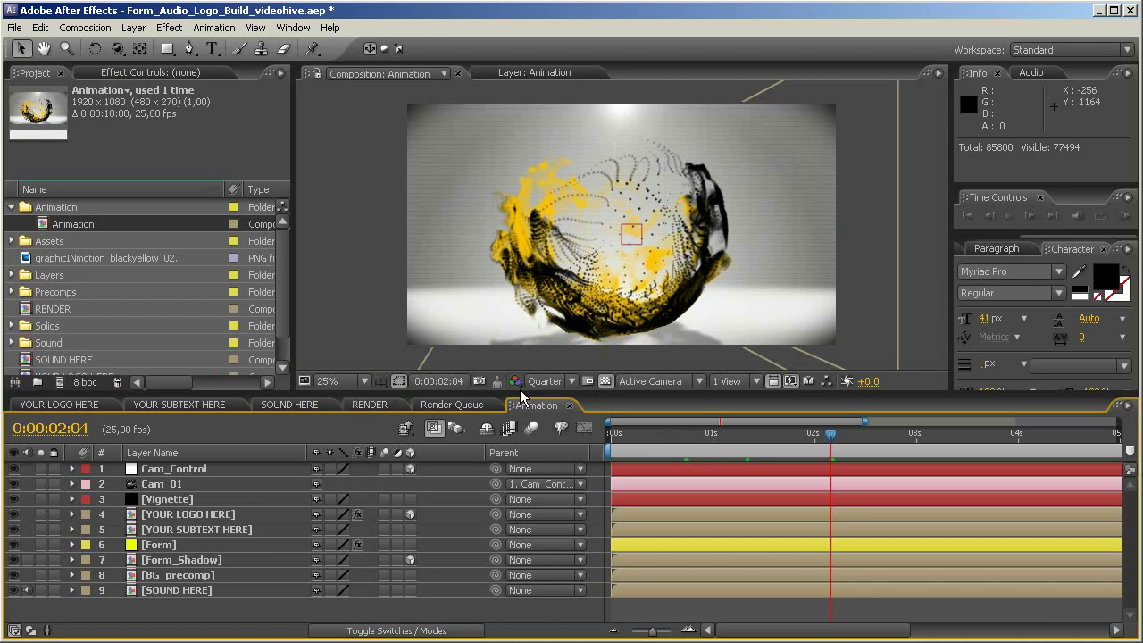
left_click_drag(520, 393, 527, 353)
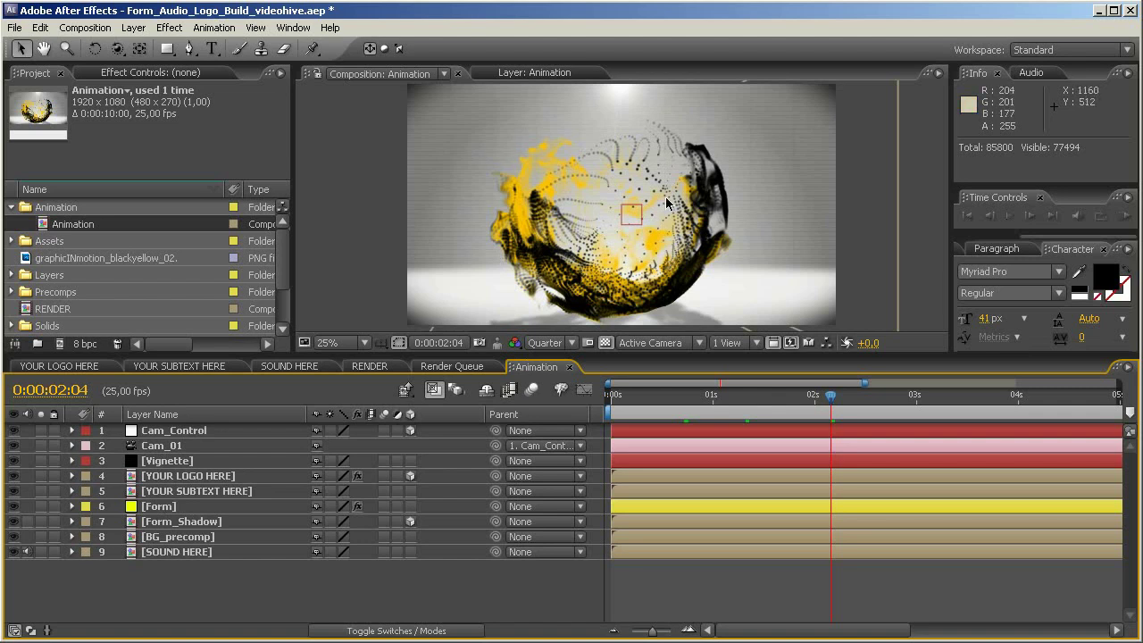
Show the Form layer's effect settings, inspect Audio React and Reactor 1, then collapse them
left_click(152, 510)
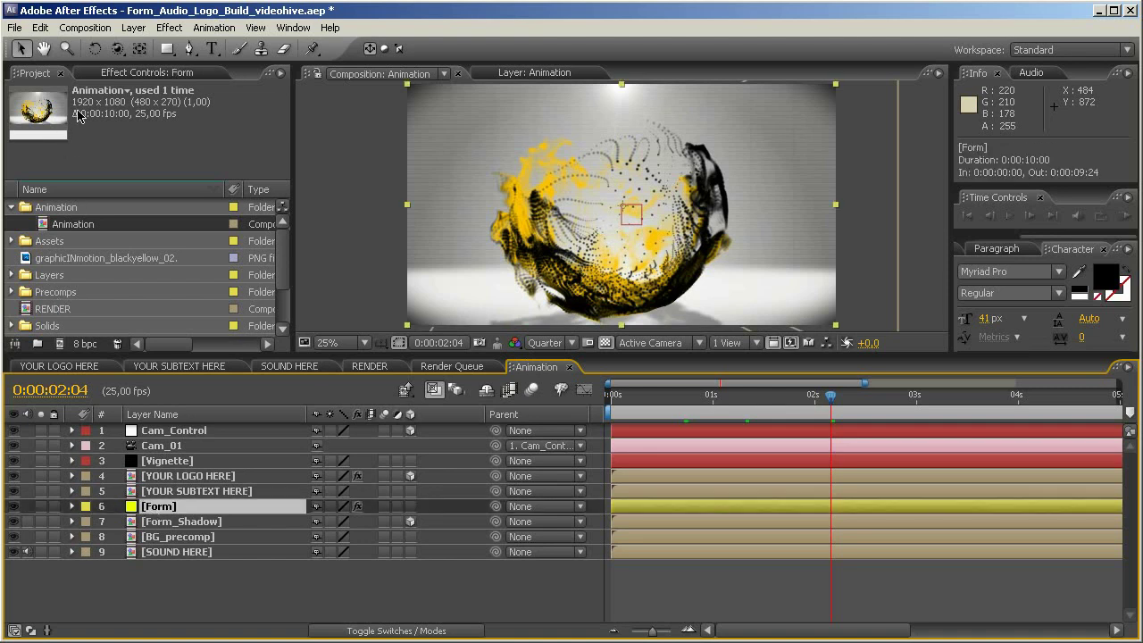
left_click(121, 76)
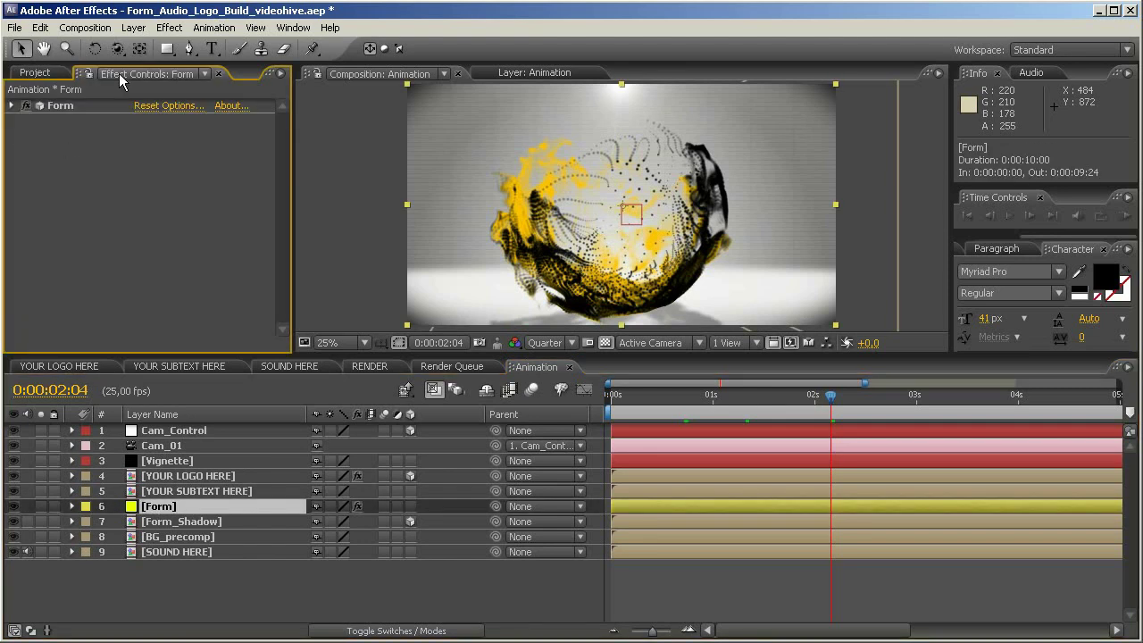
left_click(12, 106)
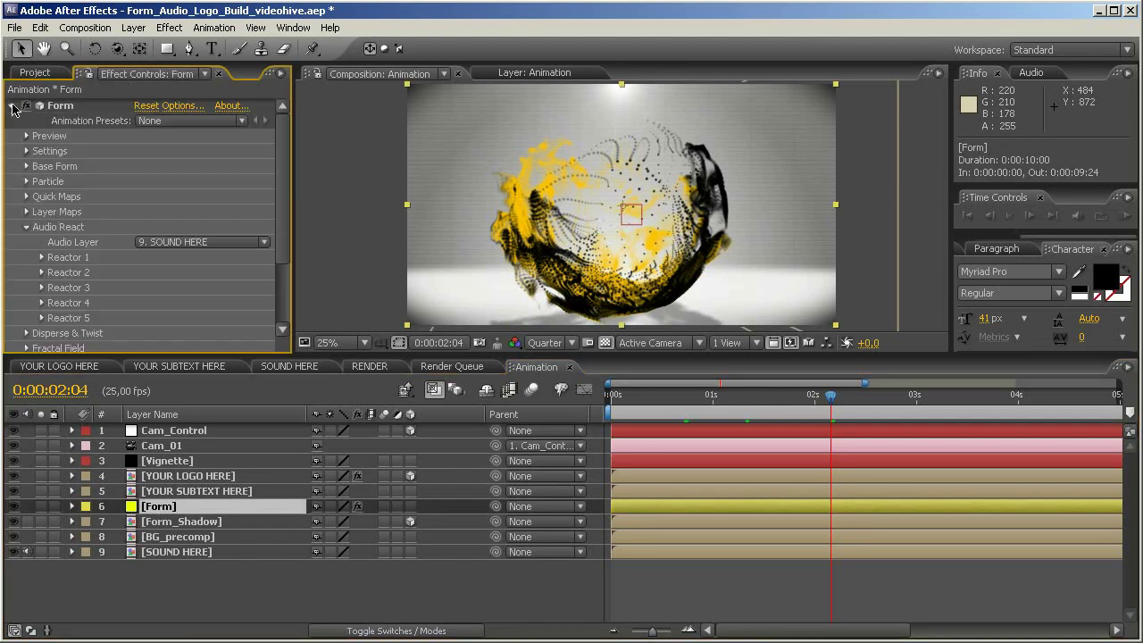
left_click(42, 257)
scroll(46, 259, "down", 2)
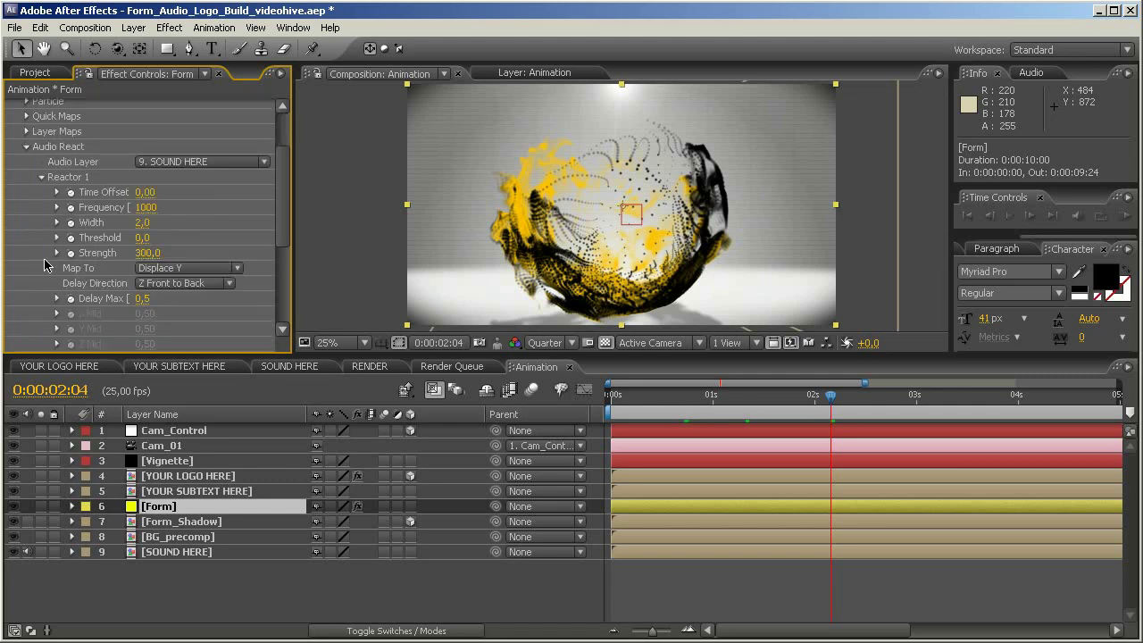
left_click(42, 179)
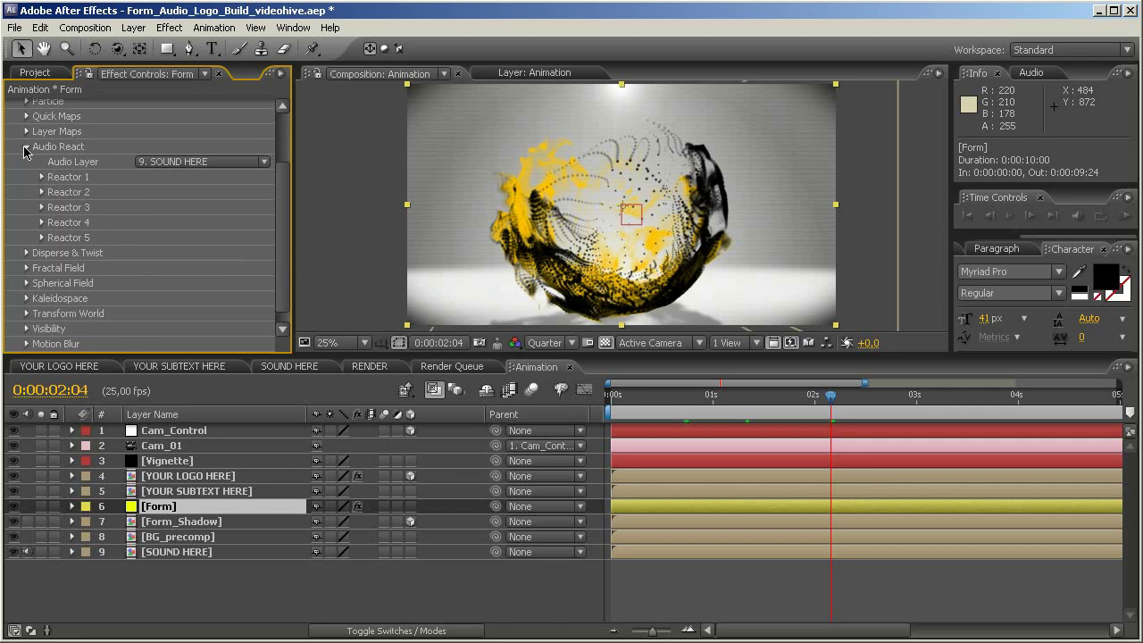
left_click(26, 148)
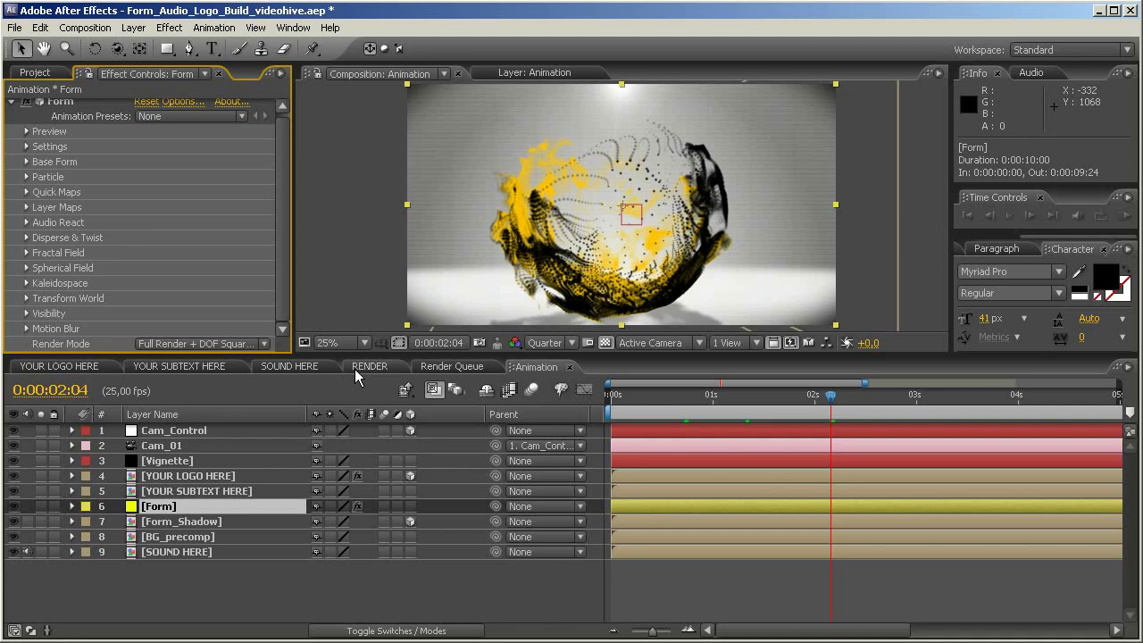
Reveal Cam_Control's Y Rotation keyframes and zoom the timeline out to the full ten seconds
left_click(204, 431)
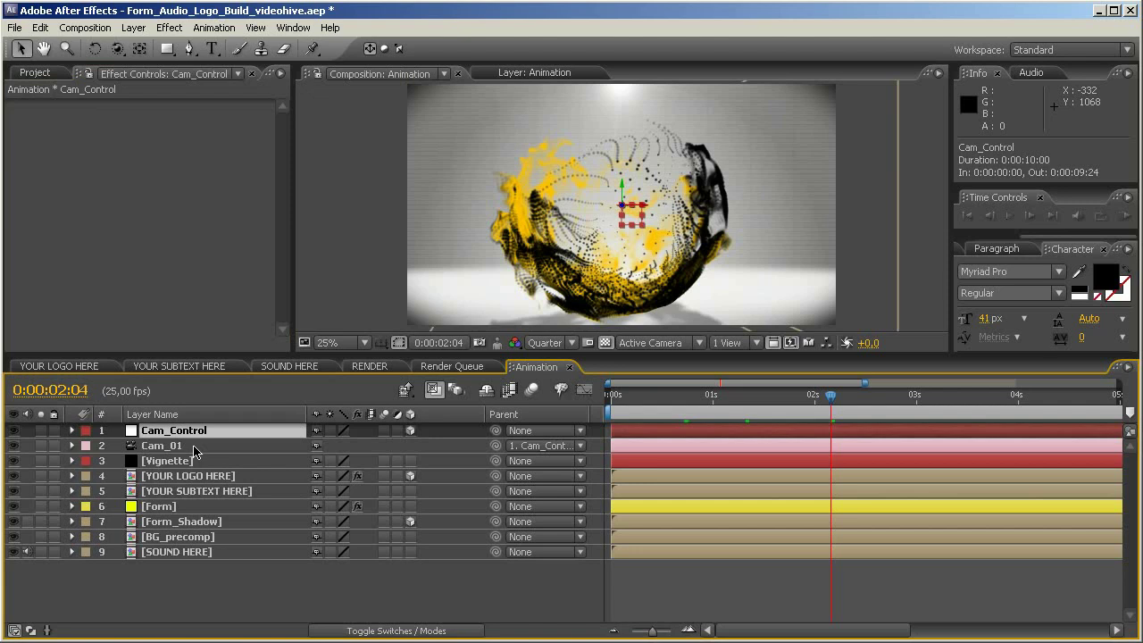
key("u")
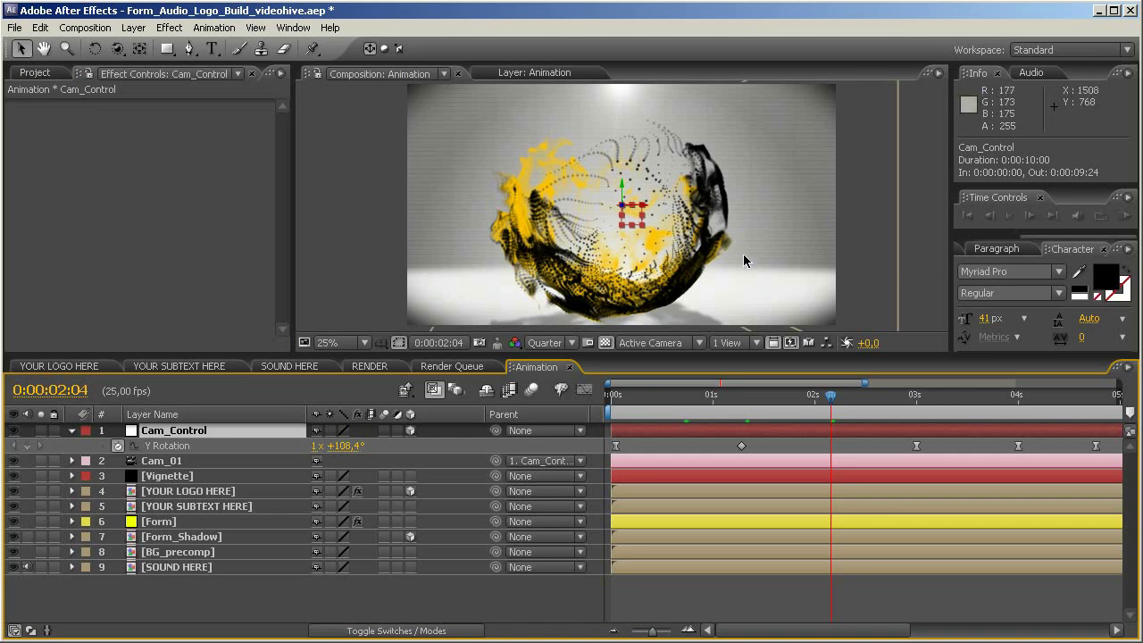
left_click(613, 632)
Preview the camera rotation at 0:00:01:23, 0:00:03:16 and 0:00:04:14
left_click_drag(721, 395, 659, 407)
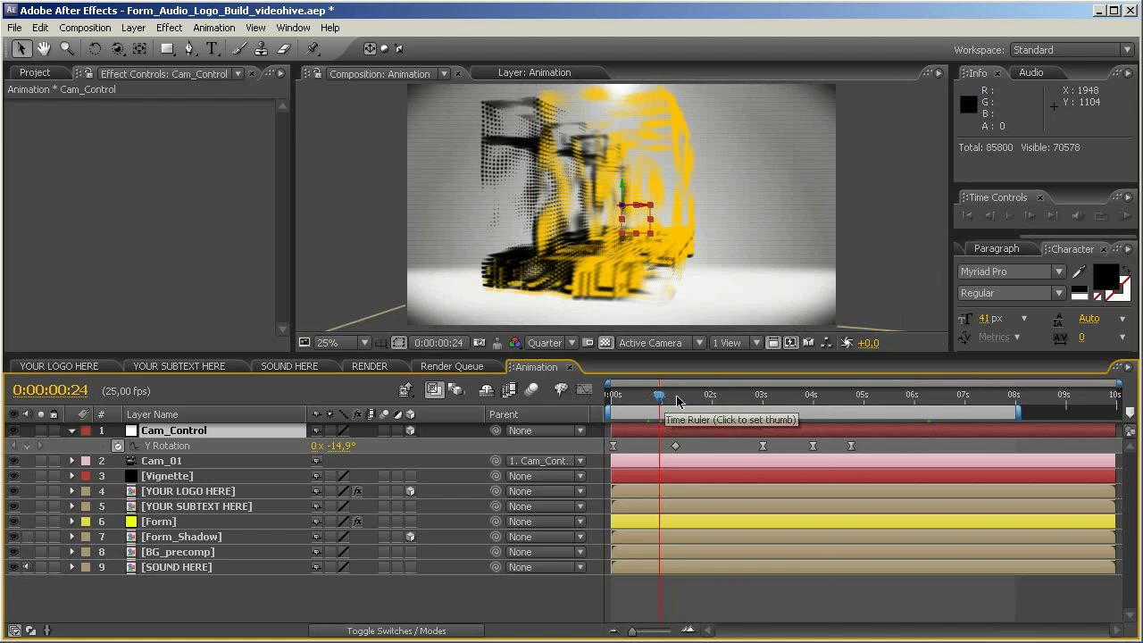
left_click(710, 400)
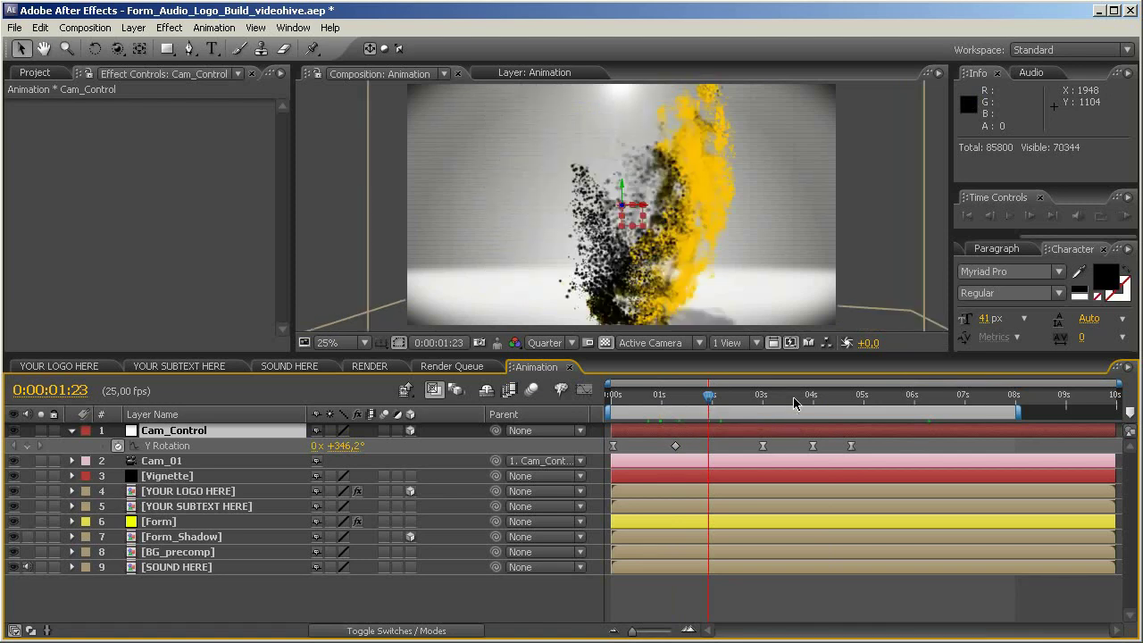
left_click(795, 400)
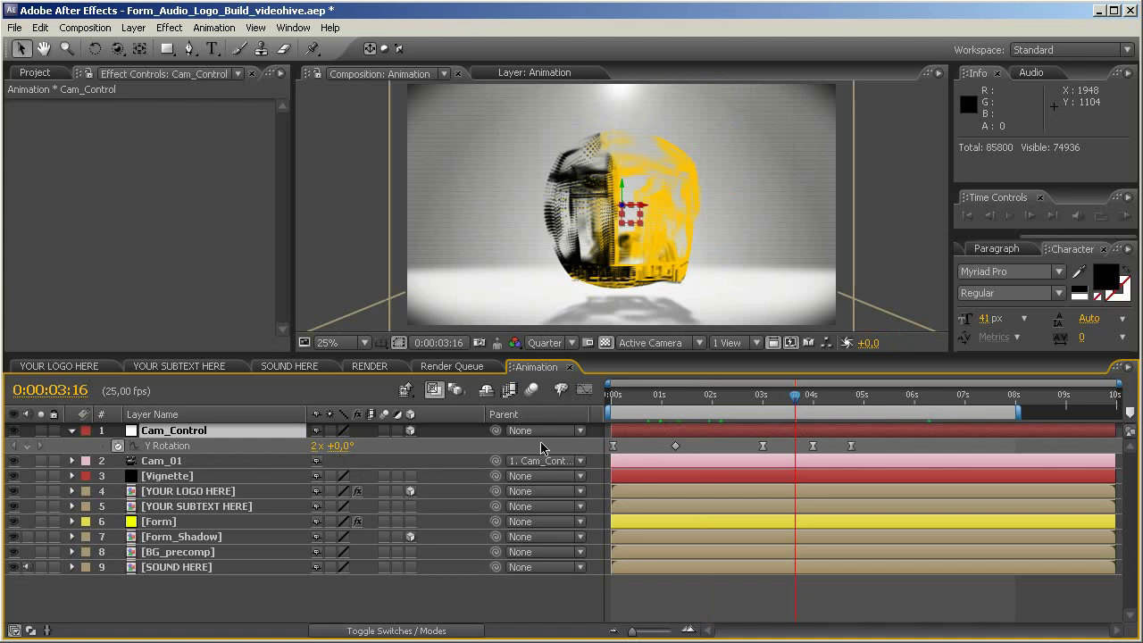
left_click(842, 399)
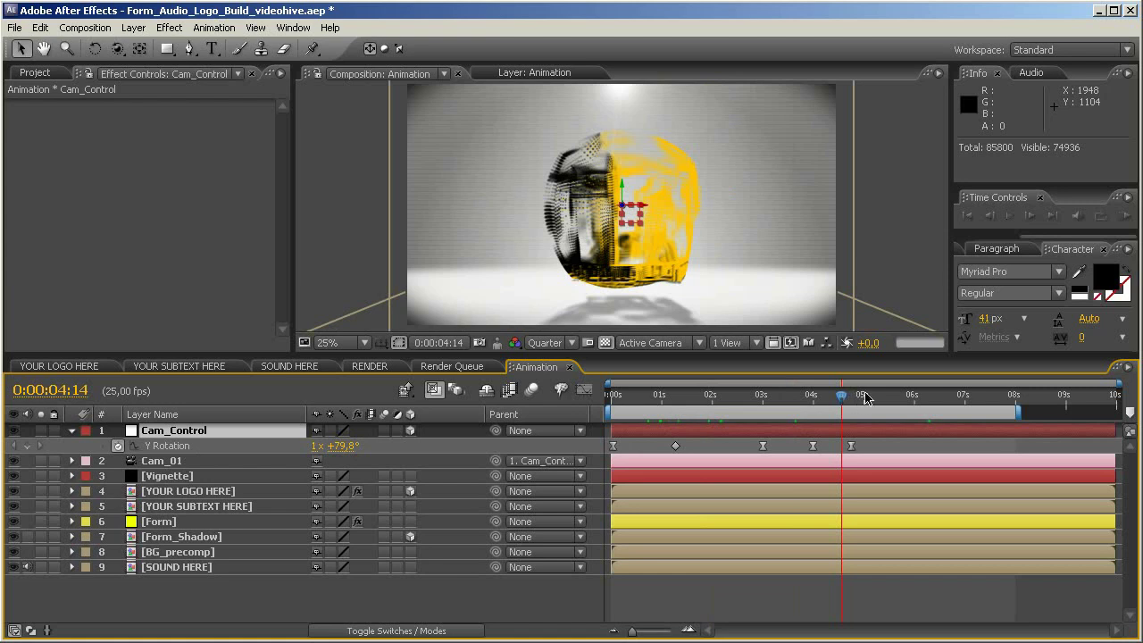
left_click(180, 464)
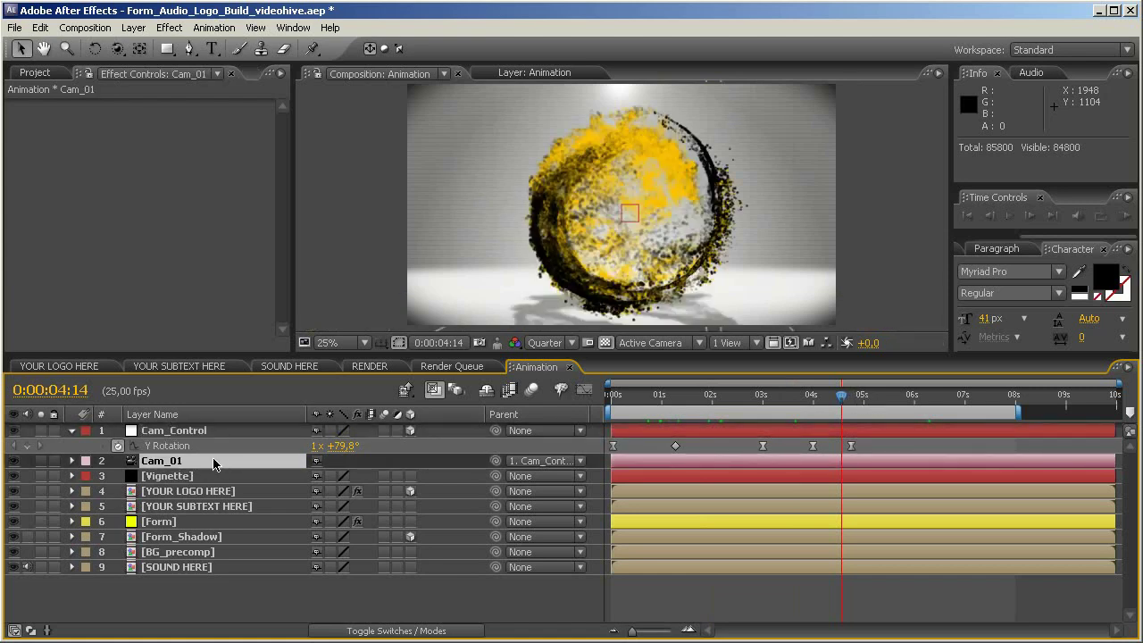
Reveal Cam_01's Position and Focus Distance keyframes, preview to 0:00:01:09, then collapse both camera layers
key("u")
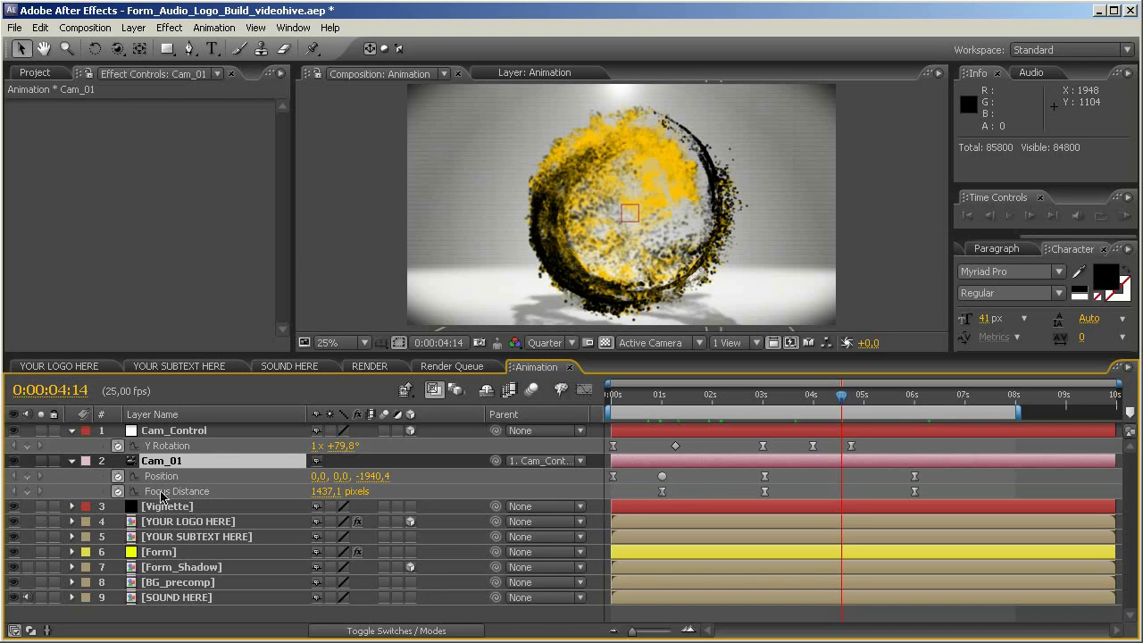
left_click(622, 396)
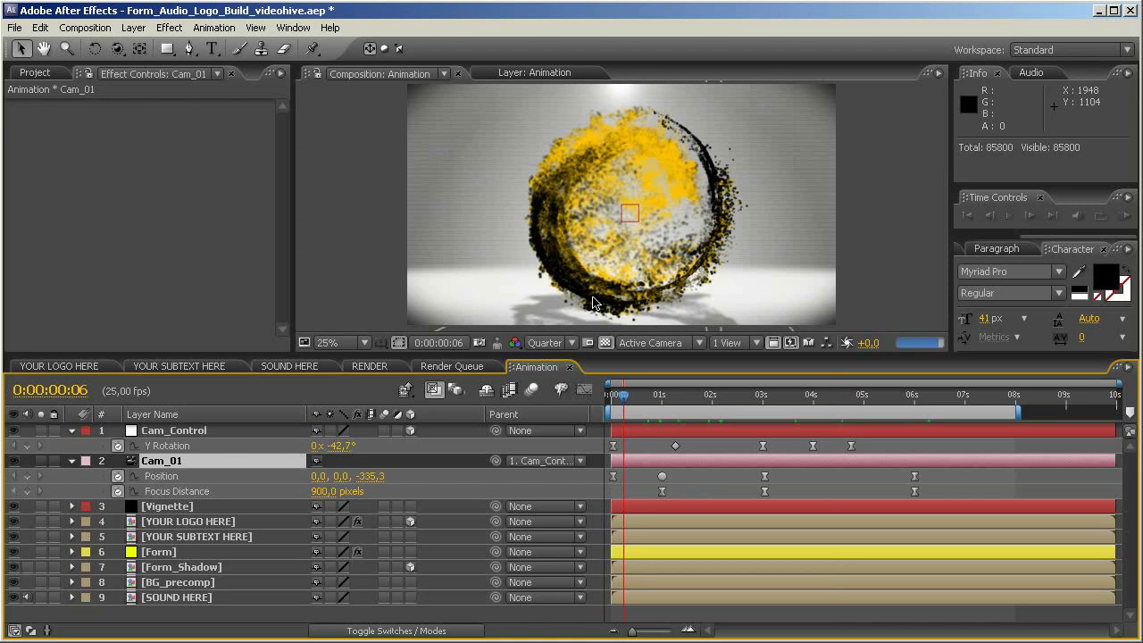
left_click(628, 396)
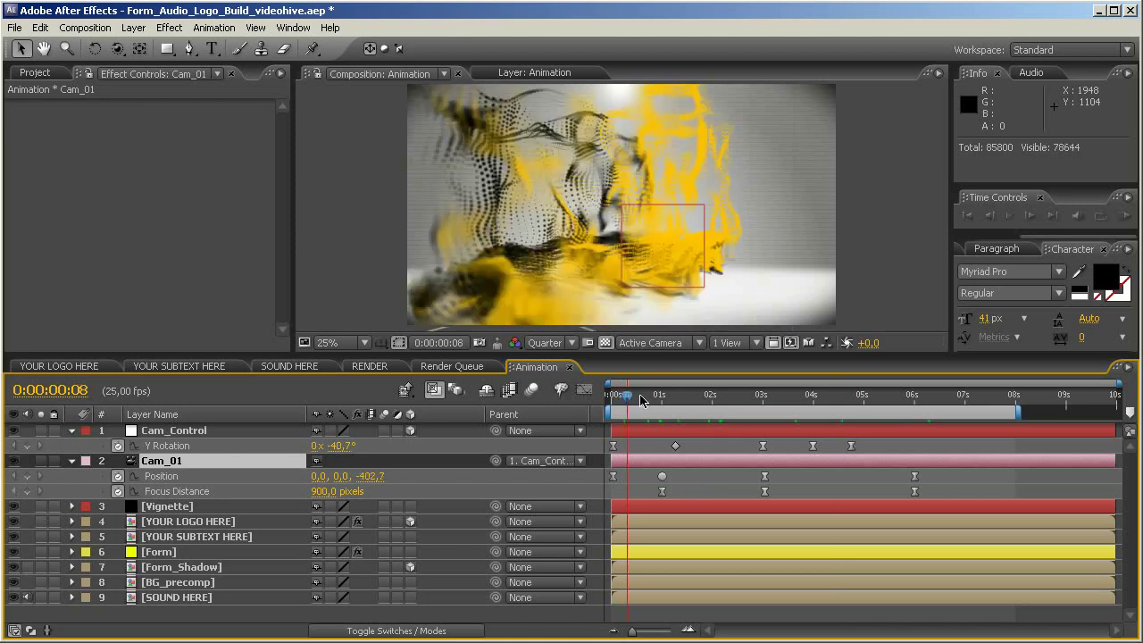
left_click(680, 401)
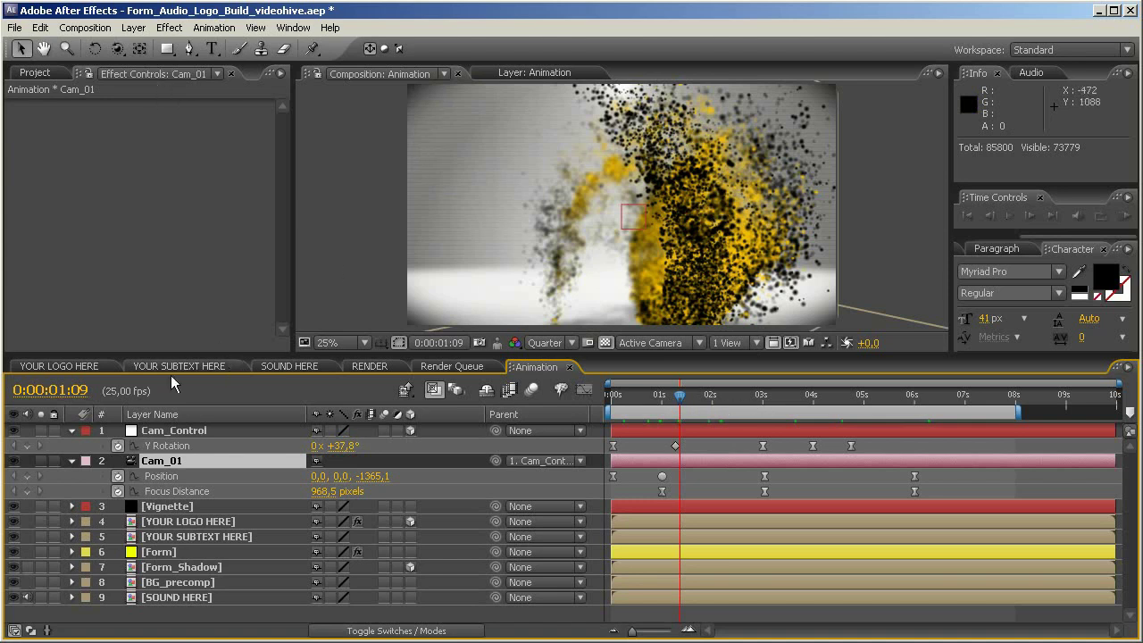
left_click(72, 431)
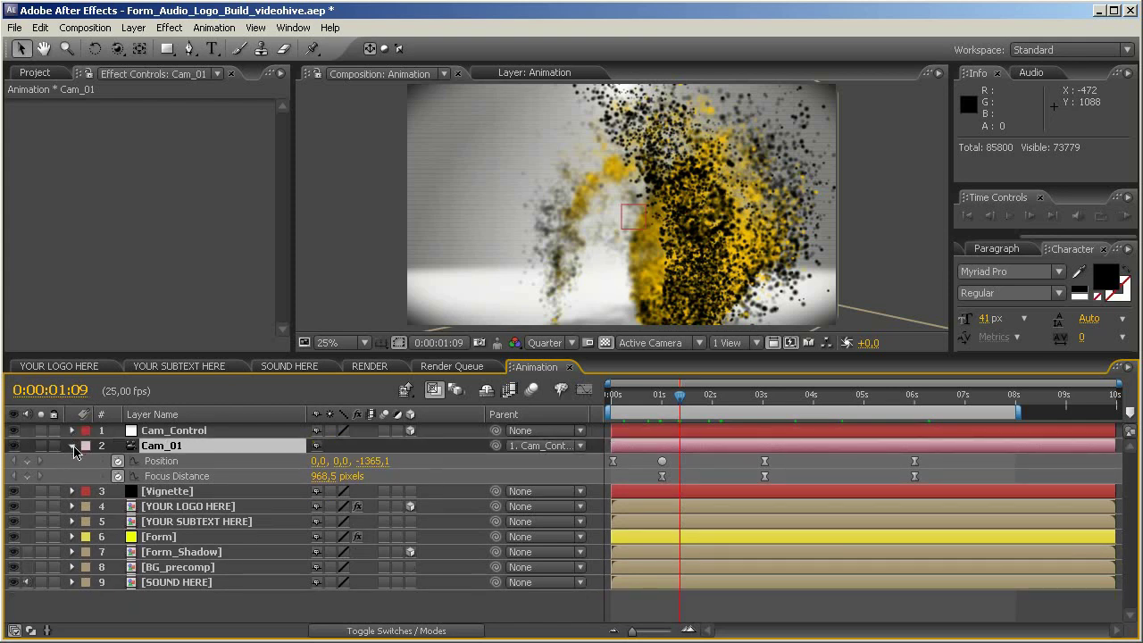
left_click(73, 446)
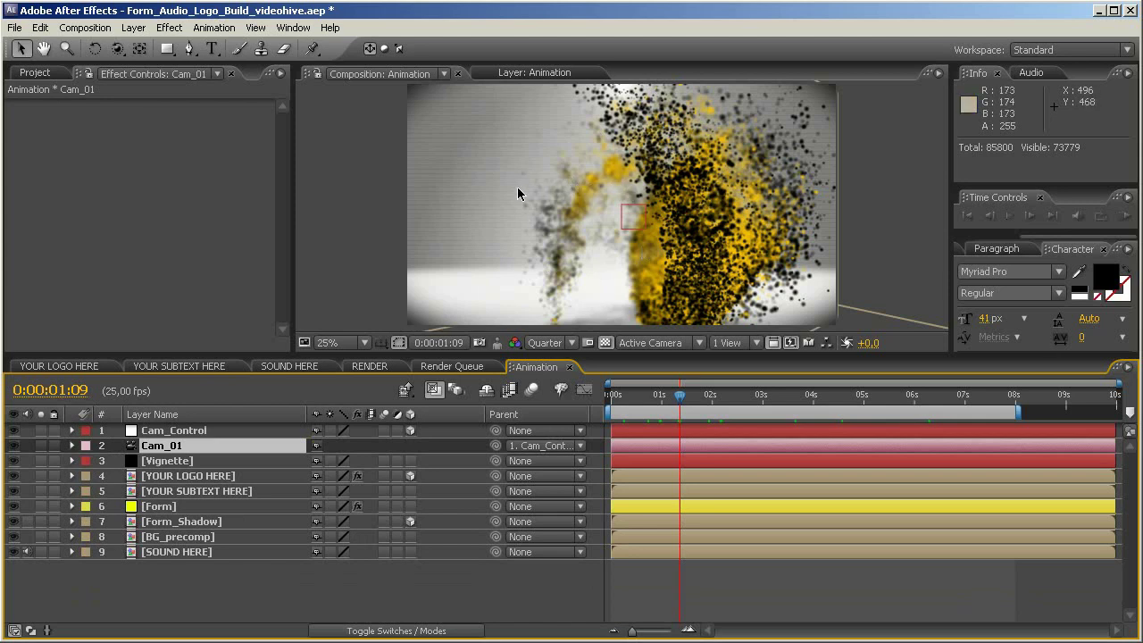
Open the BG_precomp composition from the Animation timeline
left_click(174, 540)
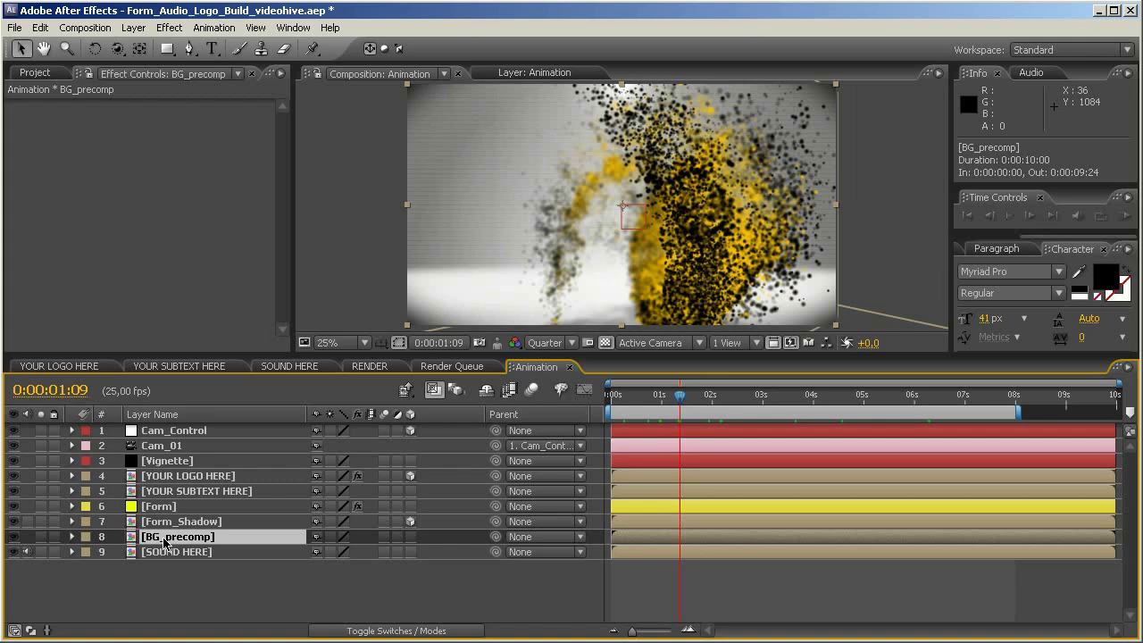
double_click(166, 539)
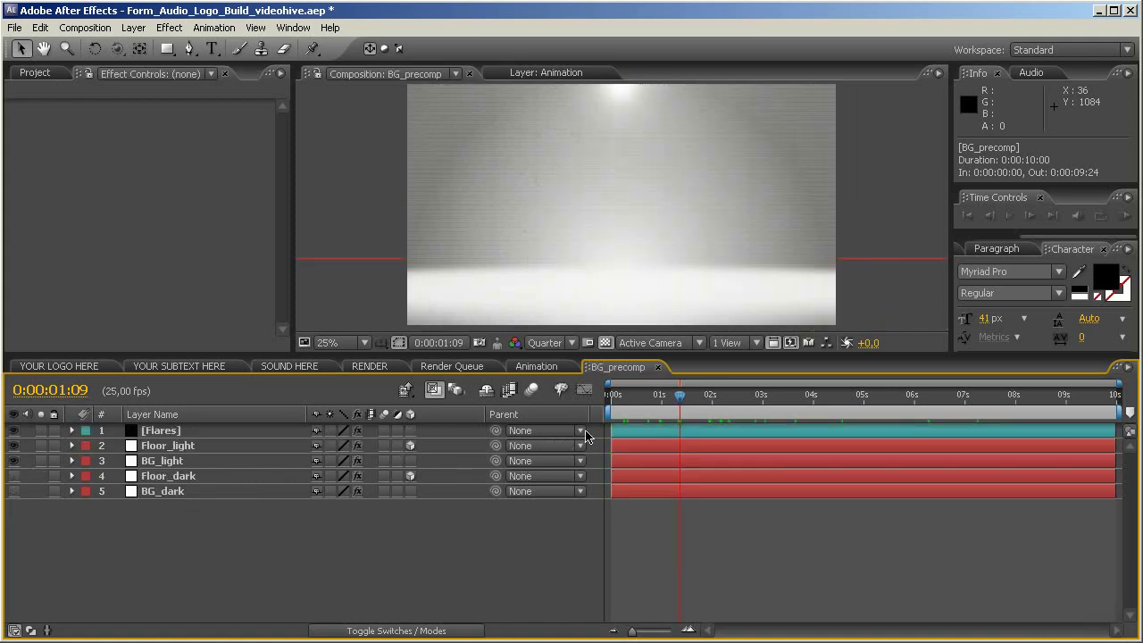
key("comma")
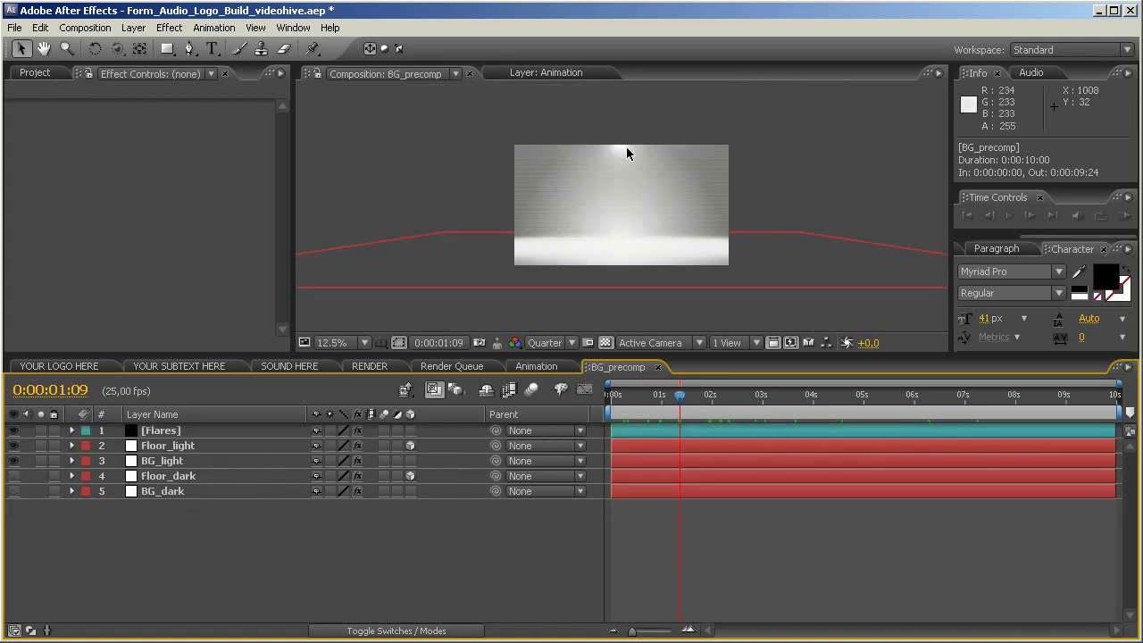
key("period")
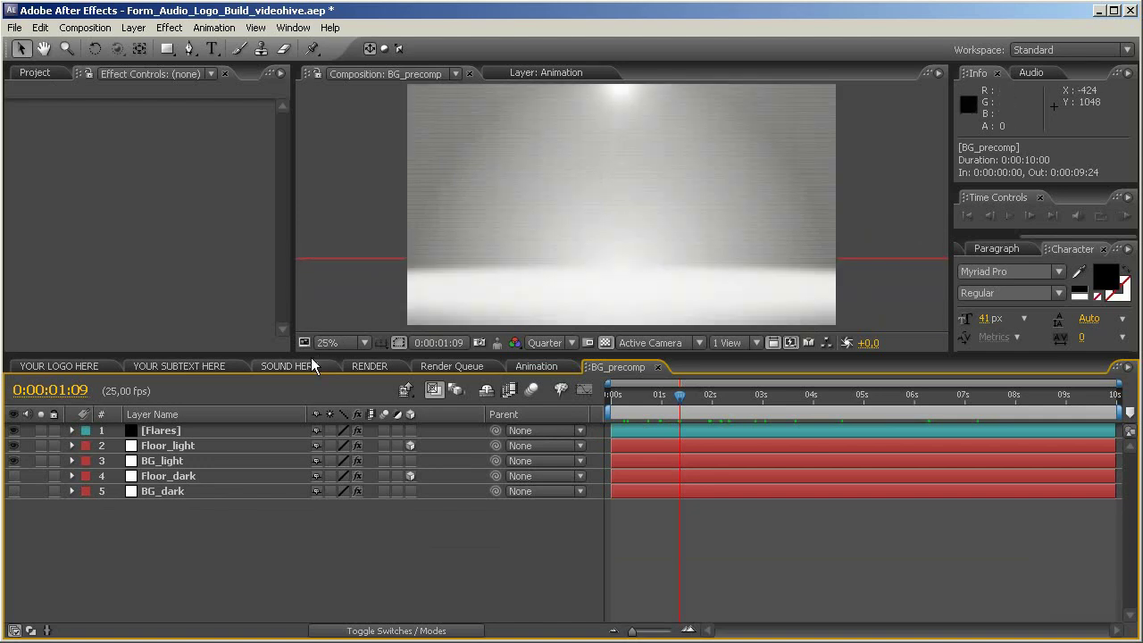
Inspect the effects on the BG_light, Floor_light and Flares layers
left_click(169, 461)
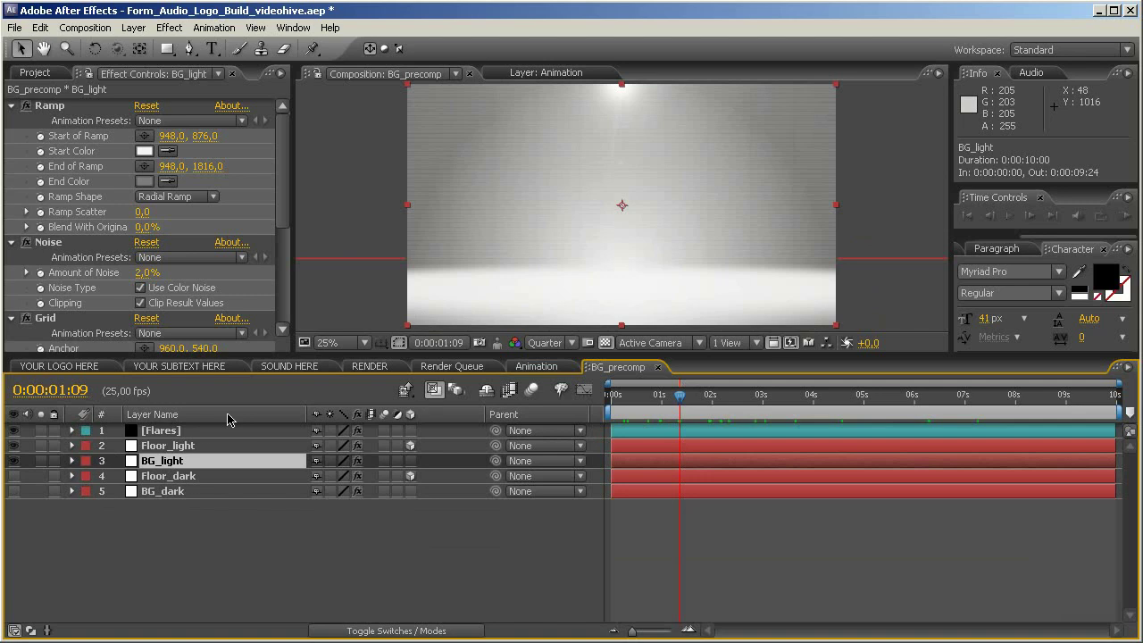
left_click(183, 445)
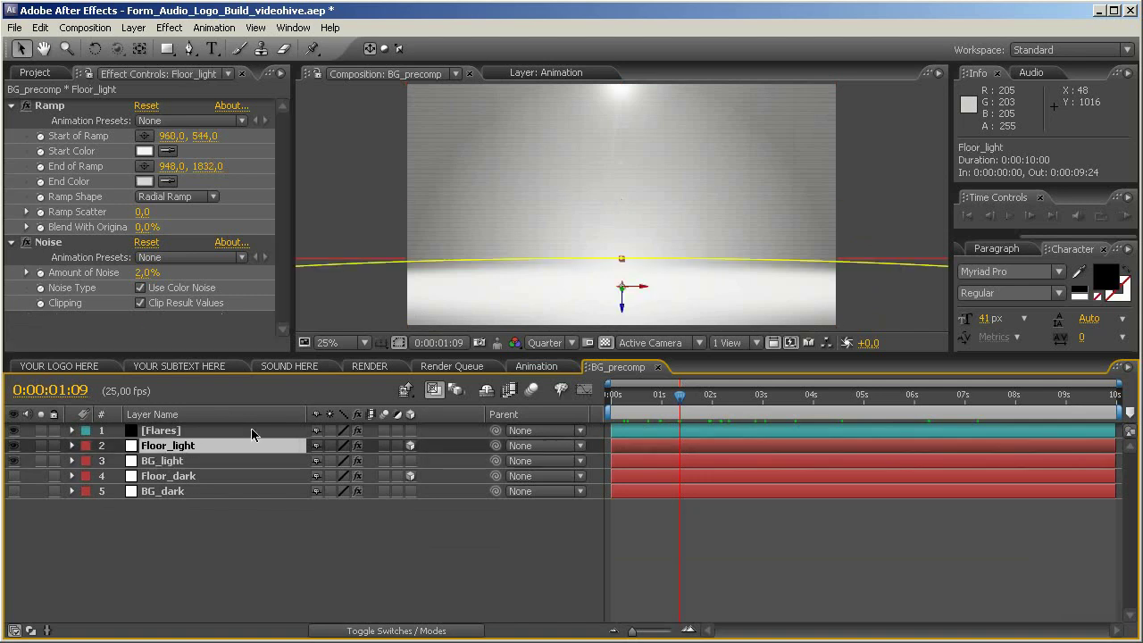
left_click(177, 430)
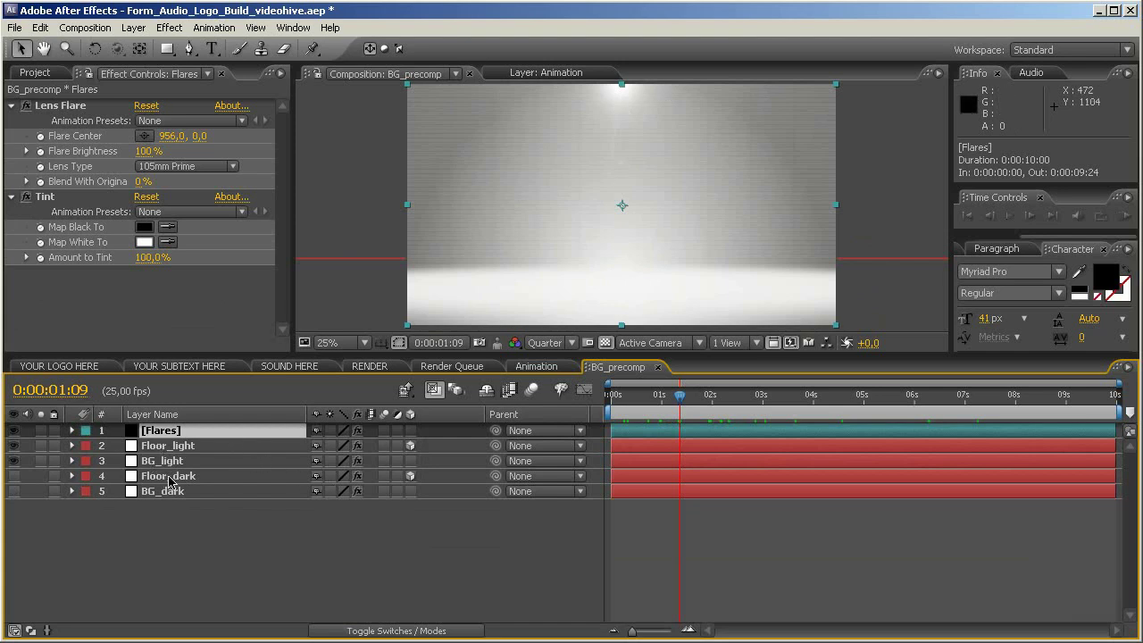
Hide Floor_light and BG_light and show Floor_dark and BG_dark instead
left_click(14, 445)
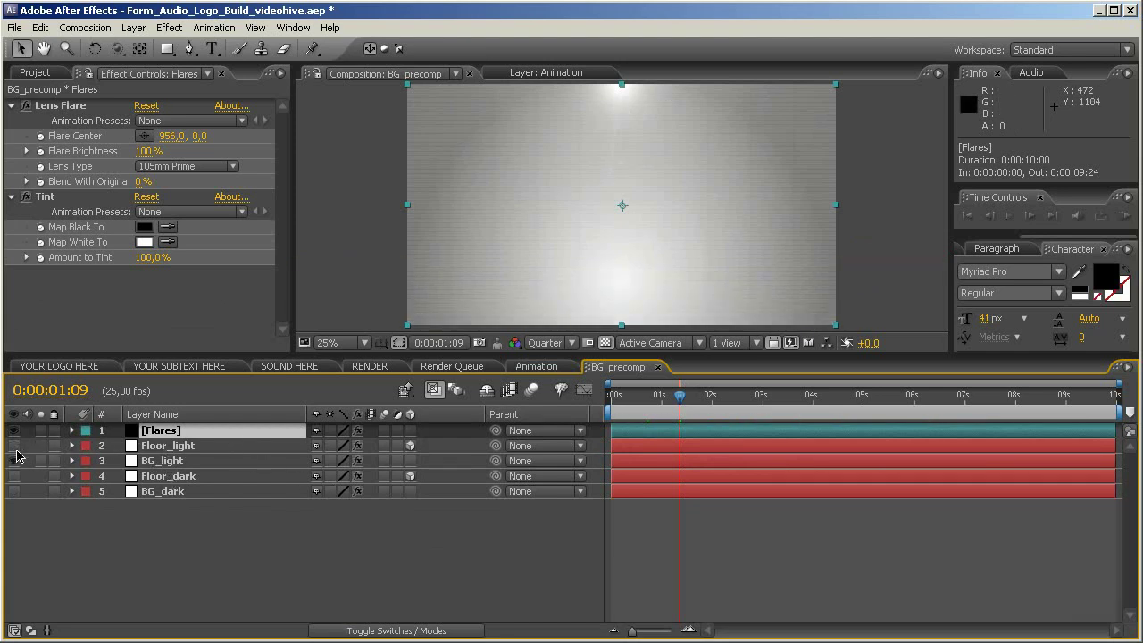
left_click(14, 461)
left_click(14, 476)
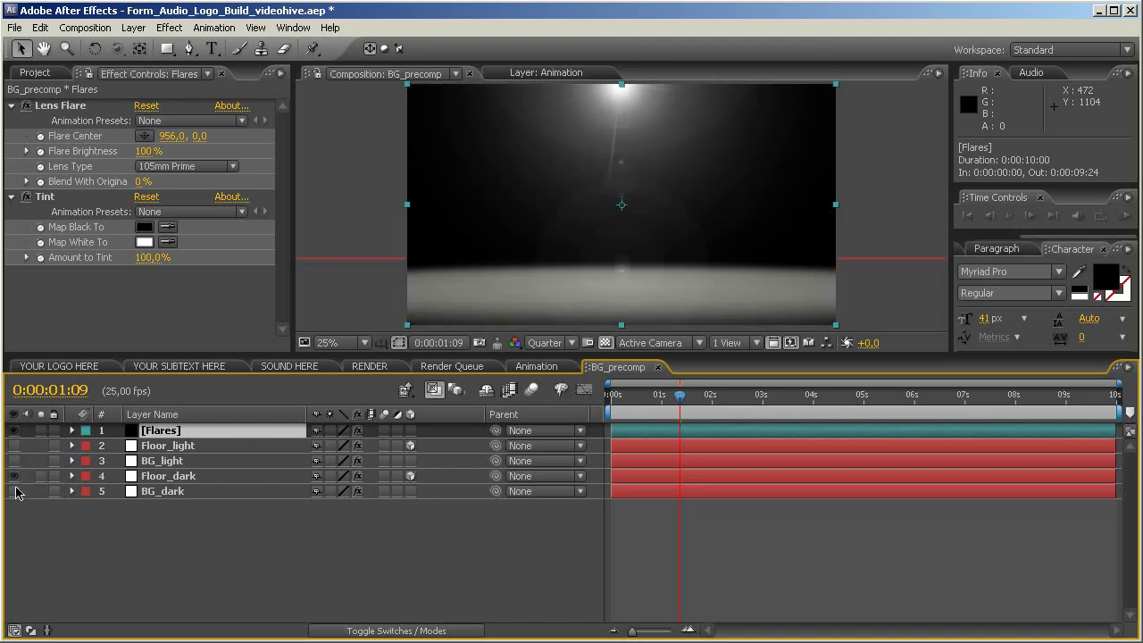
left_click(15, 491)
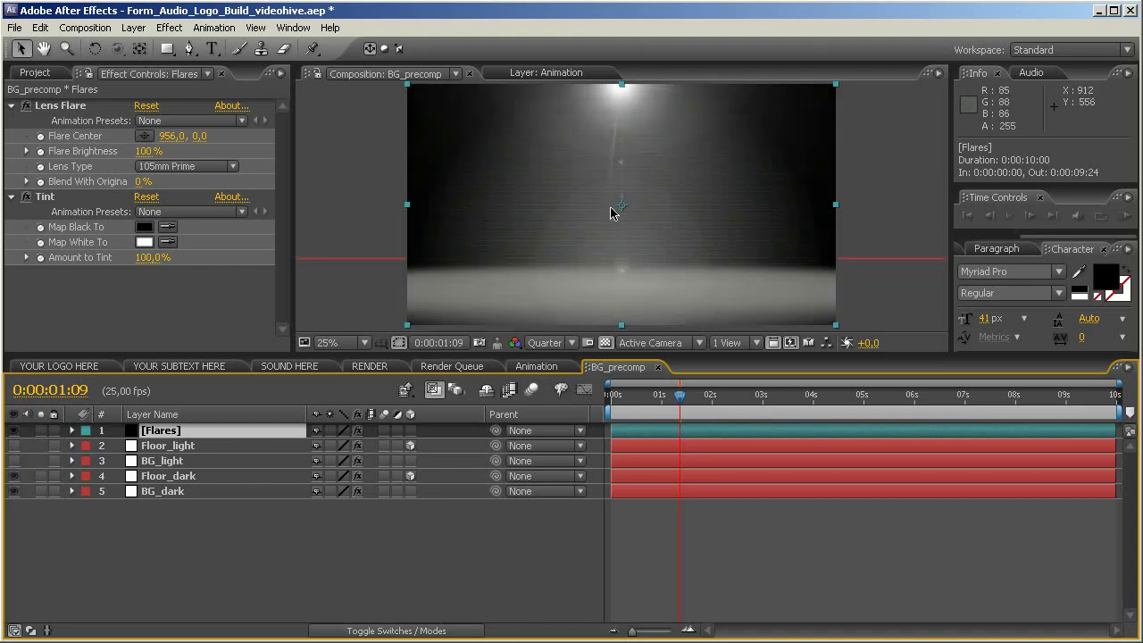
Lower the Lens Flare's Flare Brightness from 100% to 55%
scroll(612, 209, "down", 1)
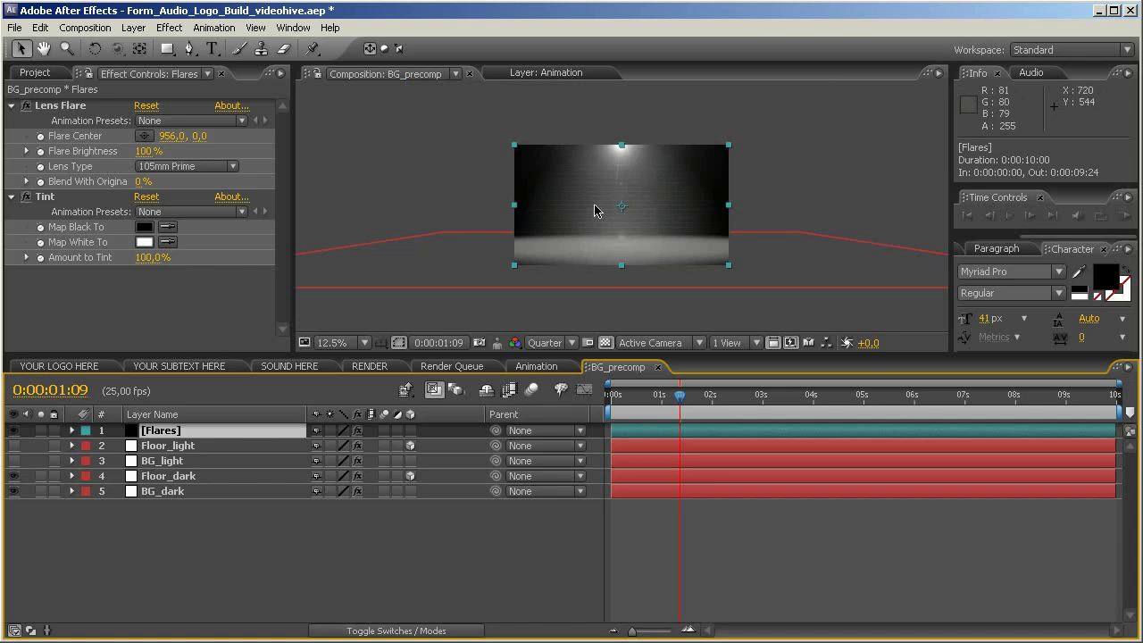
scroll(585, 219, "up", 1)
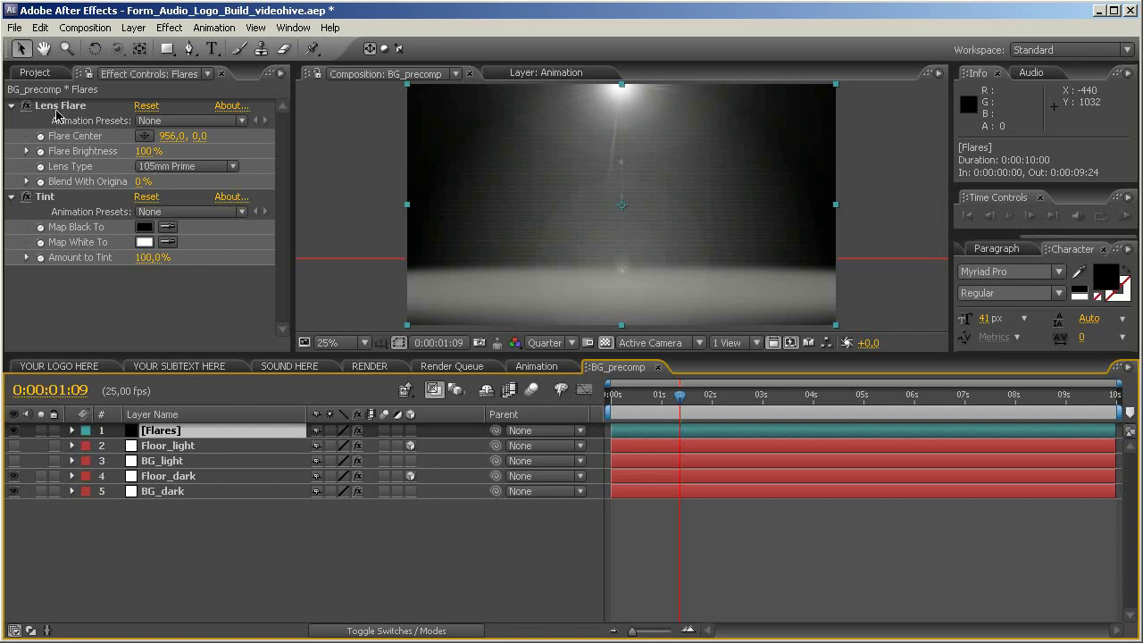
left_click_drag(146, 152, 118, 162)
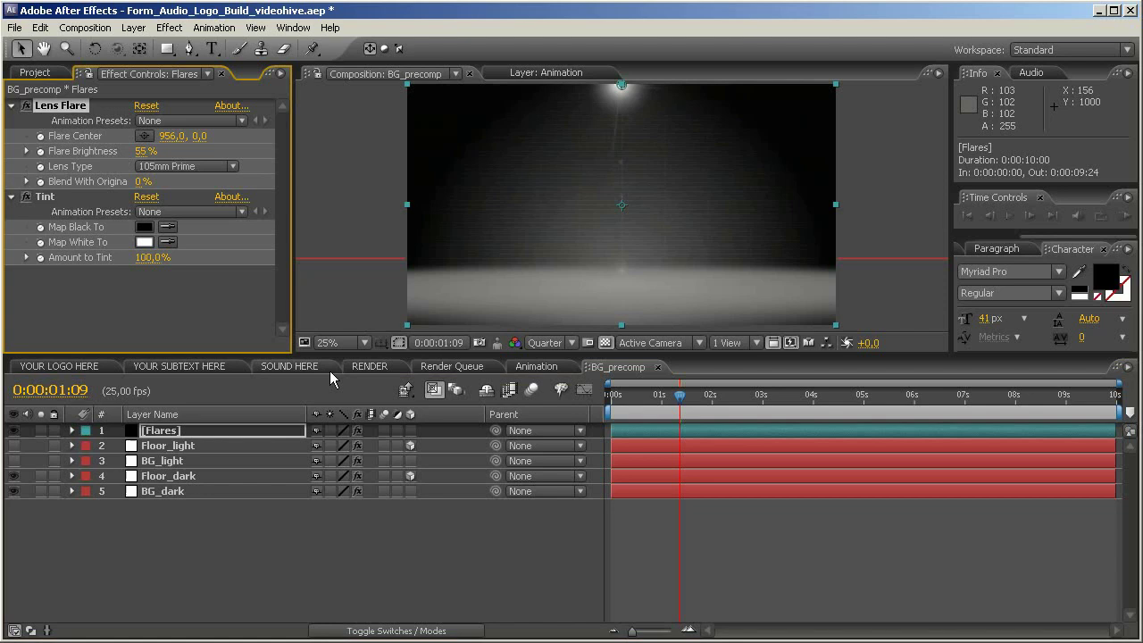
Switch back to the RENDER composition to view the dark-background result
left_click(364, 367)
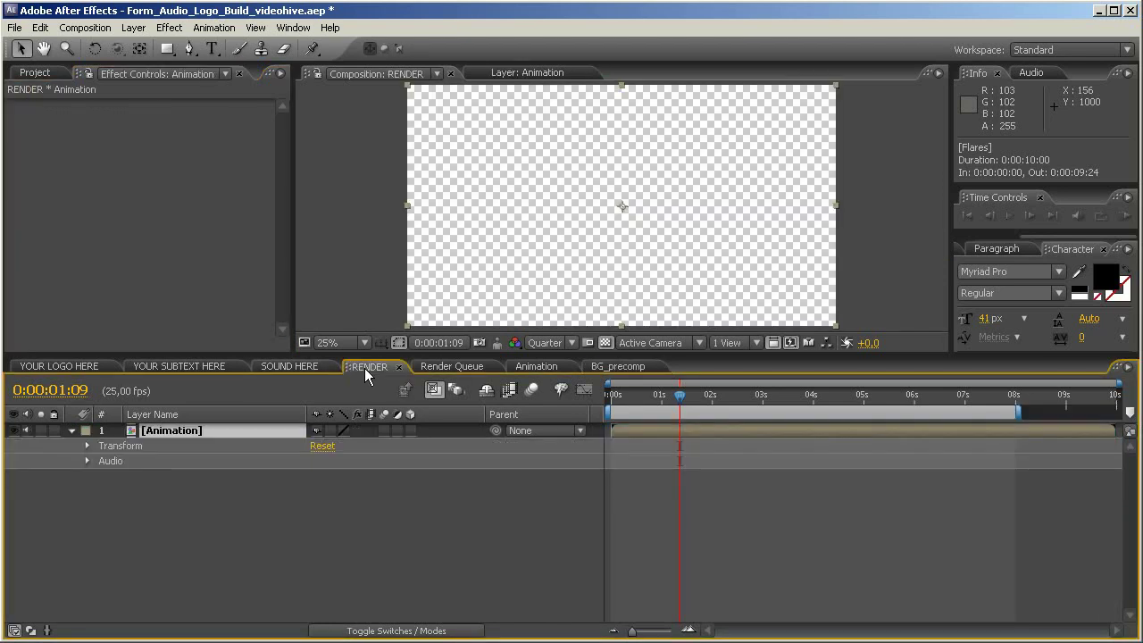